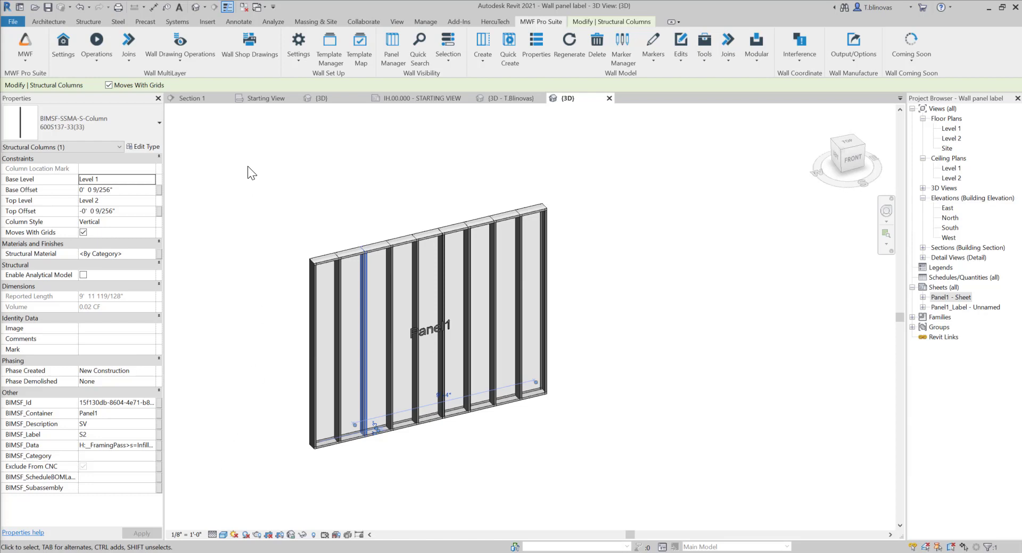
Create a new drawing settings type named Type A in the Wall Drawings Manager.
left_click(196, 56)
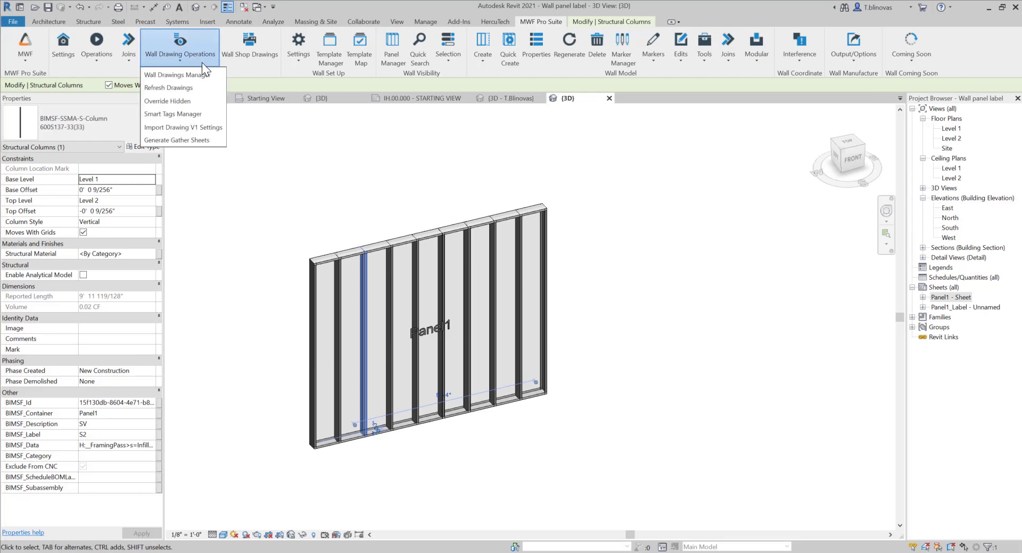
left_click(211, 75)
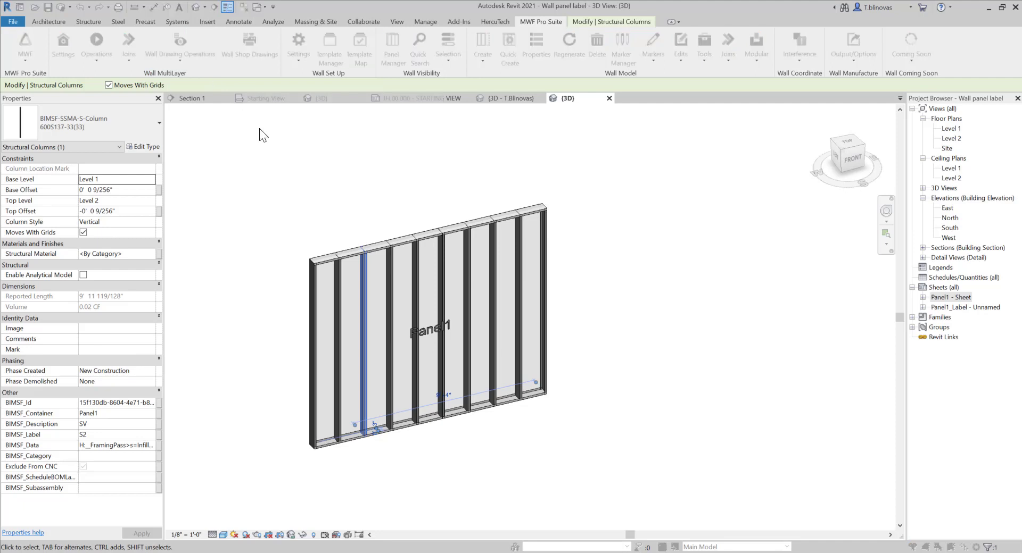
left_click_drag(356, 174, 348, 177)
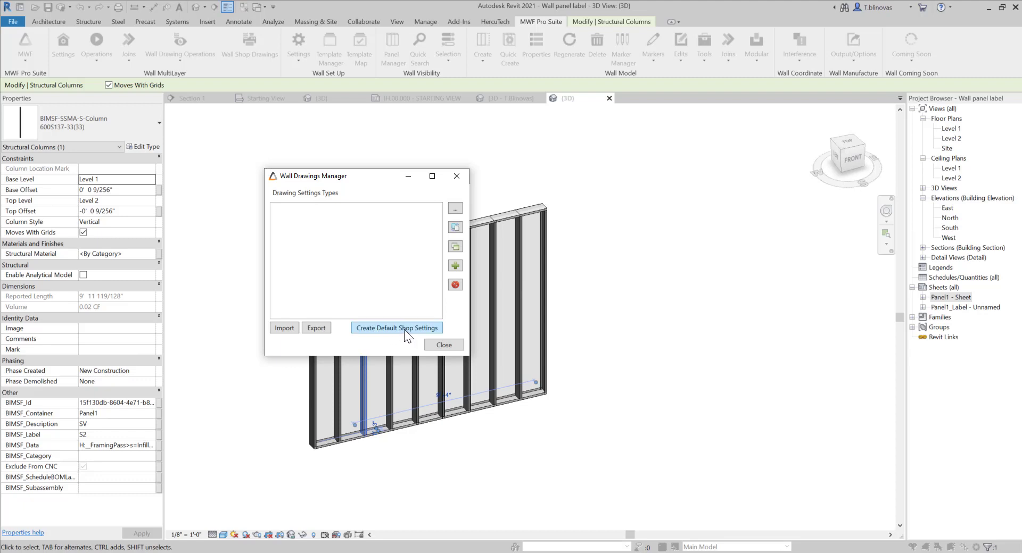
left_click(455, 266)
mouse_move(401, 177)
left_mouse_down()
mouse_move(427, 187)
mouse_move(453, 255)
mouse_move(464, 215)
left_mouse_up()
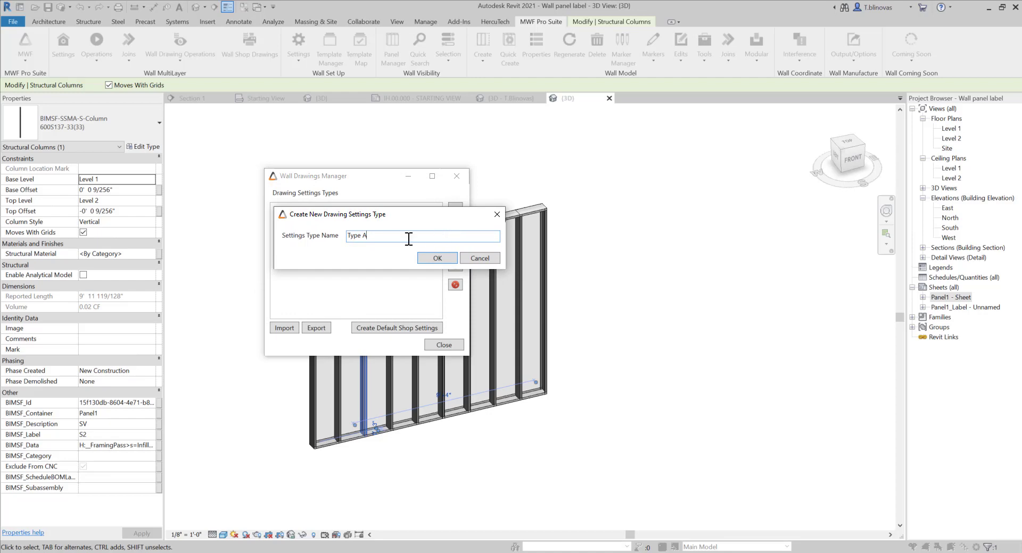
left_click(436, 259)
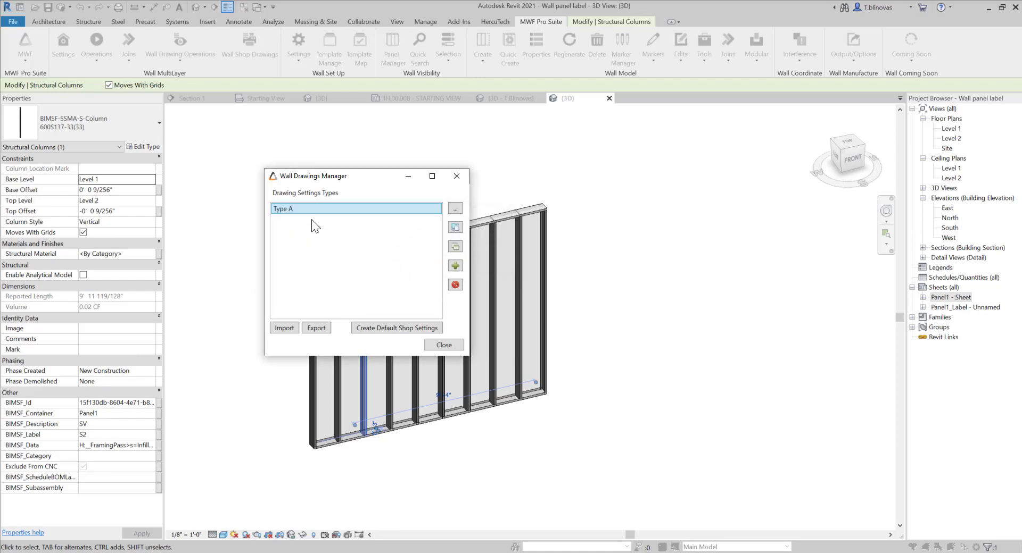
View the wall drawing settings of Type A and create the default shop settings.
double_click(290, 209)
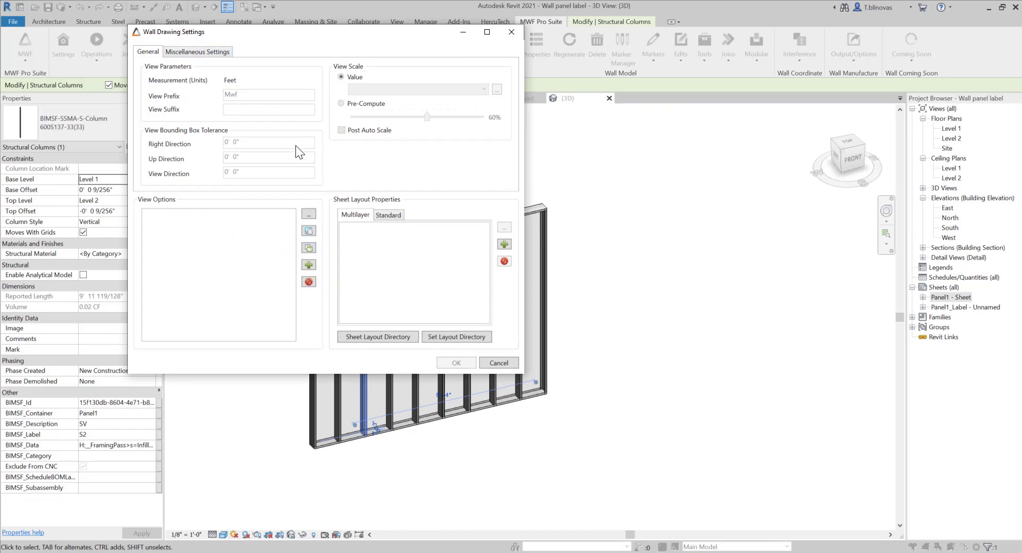
left_click(511, 31)
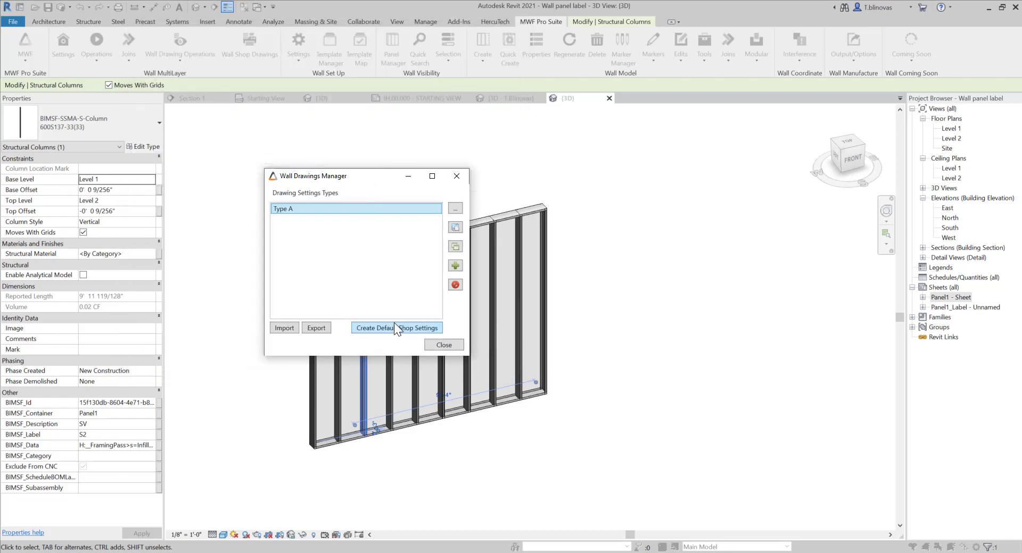
left_click(387, 327)
Open the MWF Shops 11x17 (Default) settings and examine the Framing Elev view's dimension, label and view settings.
double_click(343, 209)
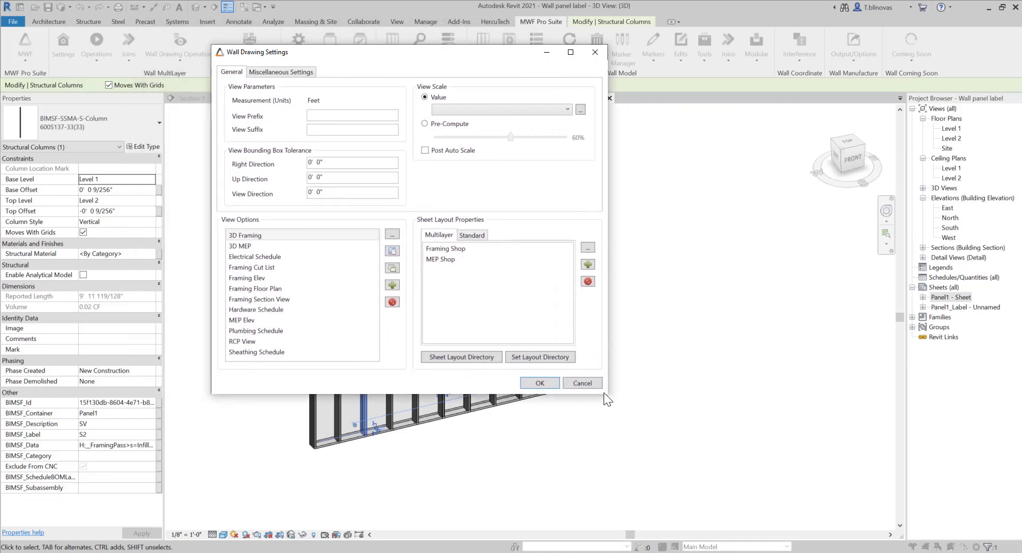
left_click_drag(606, 395, 633, 411)
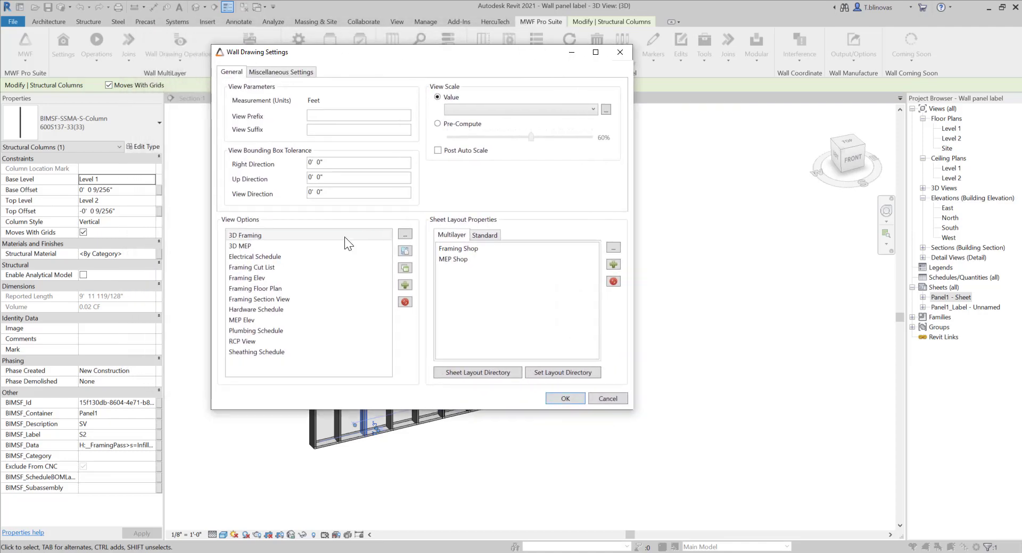
double_click(258, 277)
left_click_drag(248, 11, 376, 59)
scroll(402, 225, "down", 1)
scroll(401, 225, "down", 3)
scroll(403, 232, "up", 4)
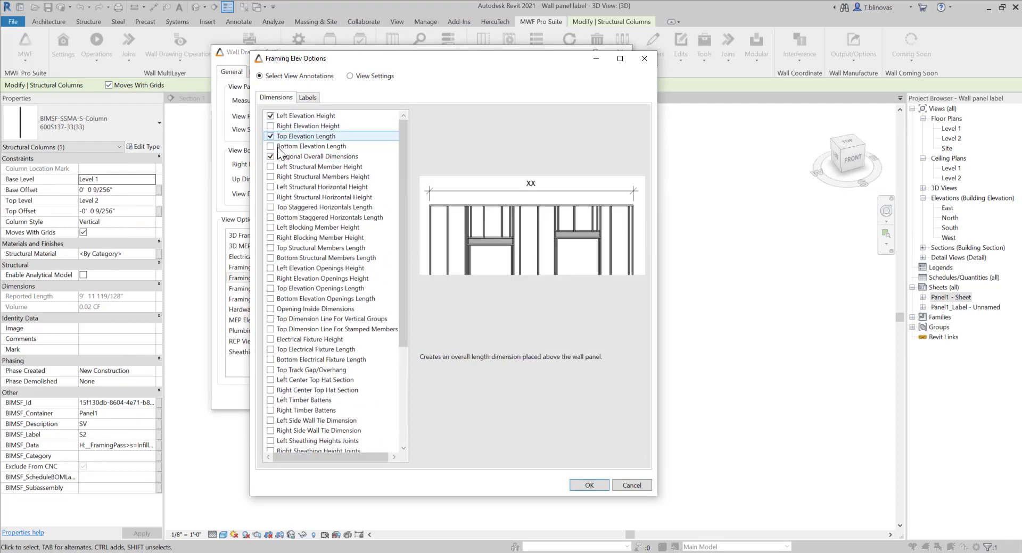
left_click(308, 98)
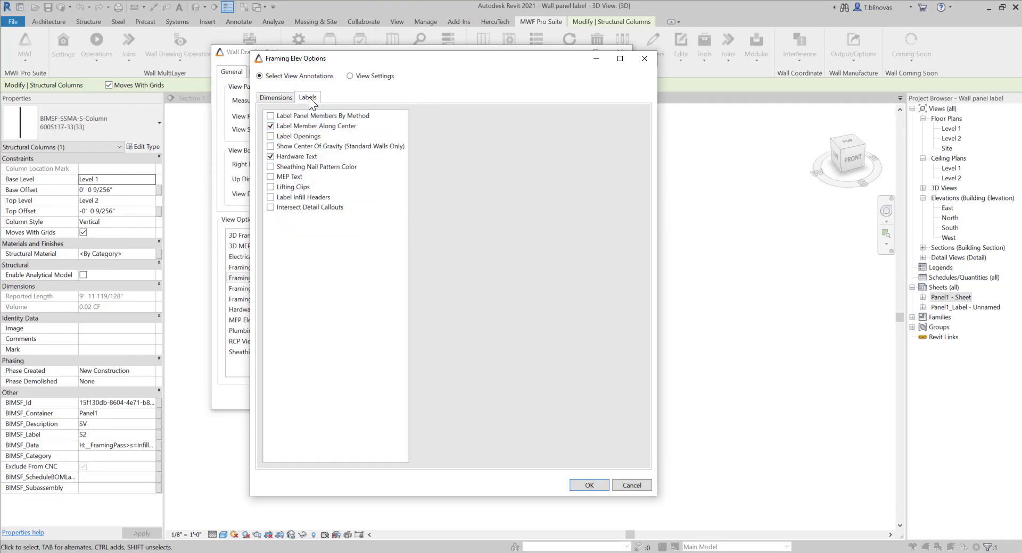
left_click(350, 76)
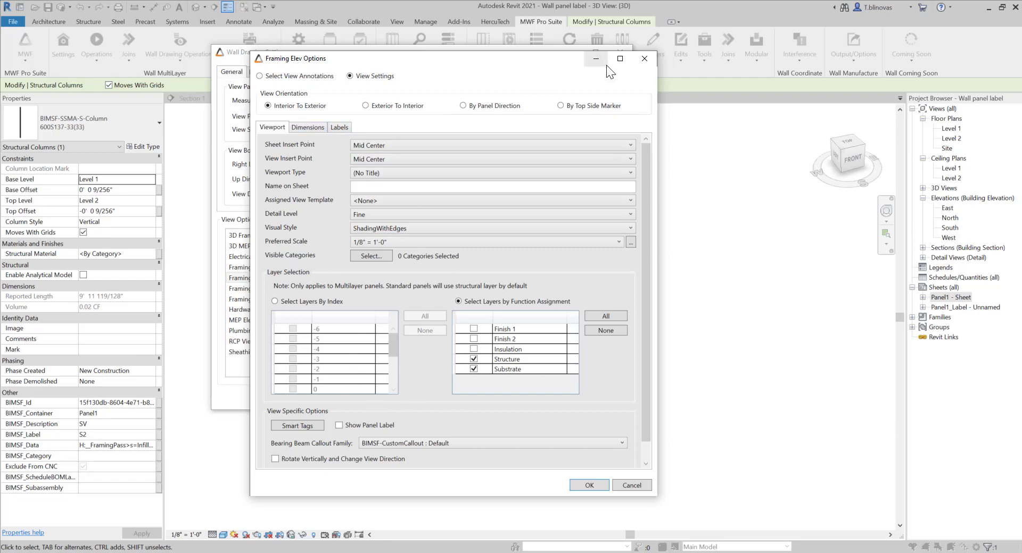
left_click(644, 59)
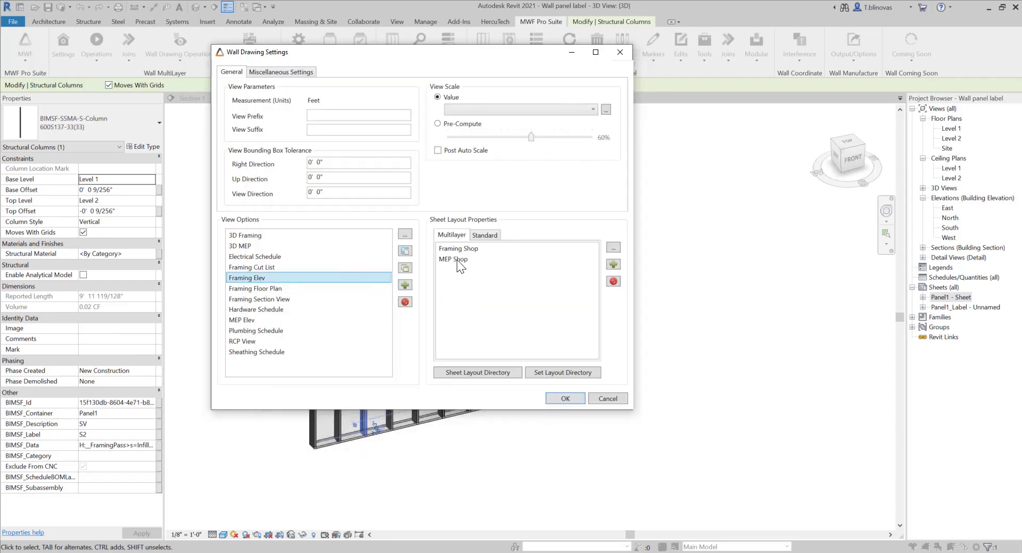
Examine the standard and multilayer sheet layouts of the default shop settings, leaving the settings without changes.
left_click(489, 237)
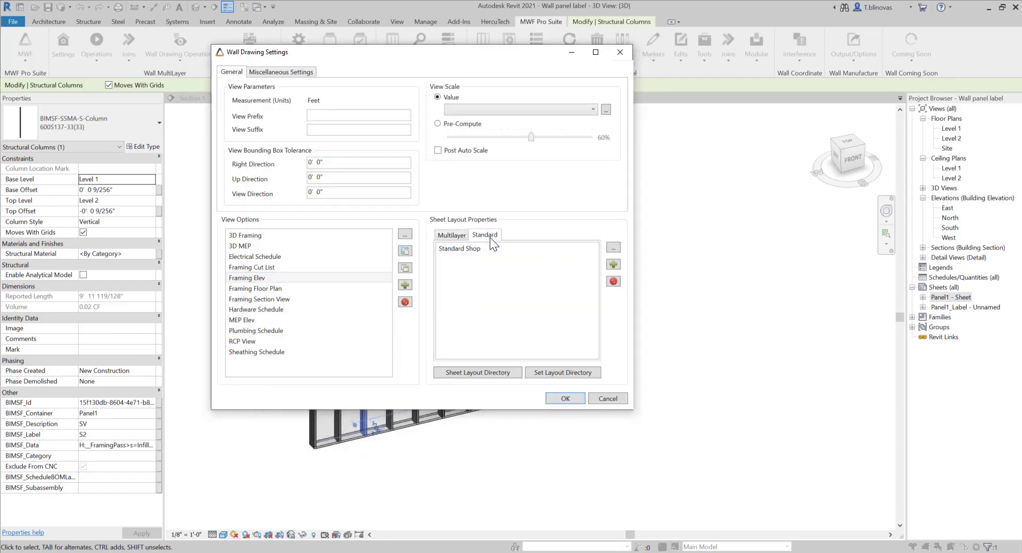
left_click(458, 250)
left_click(456, 236)
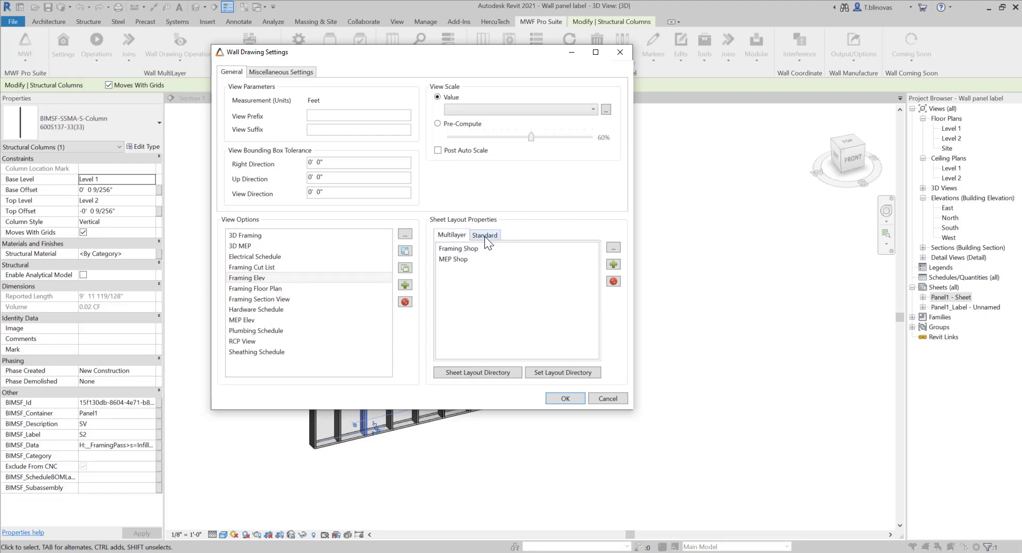
left_click(620, 52)
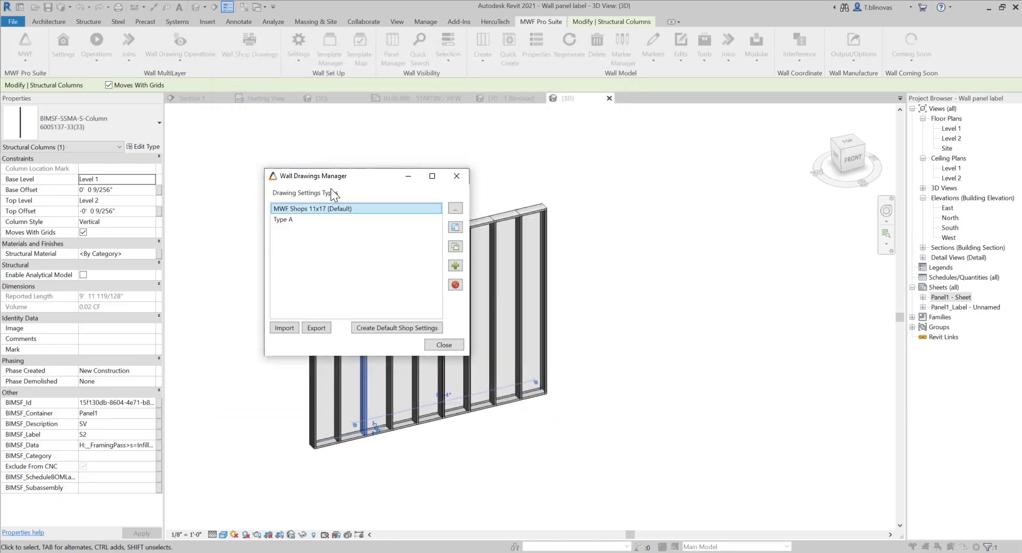
Add a sheet named Sheet to the standard sheet layouts of the Type A settings.
double_click(295, 220)
mouse_move(316, 38)
left_mouse_down()
mouse_move(525, 100)
mouse_move(423, 96)
left_mouse_up()
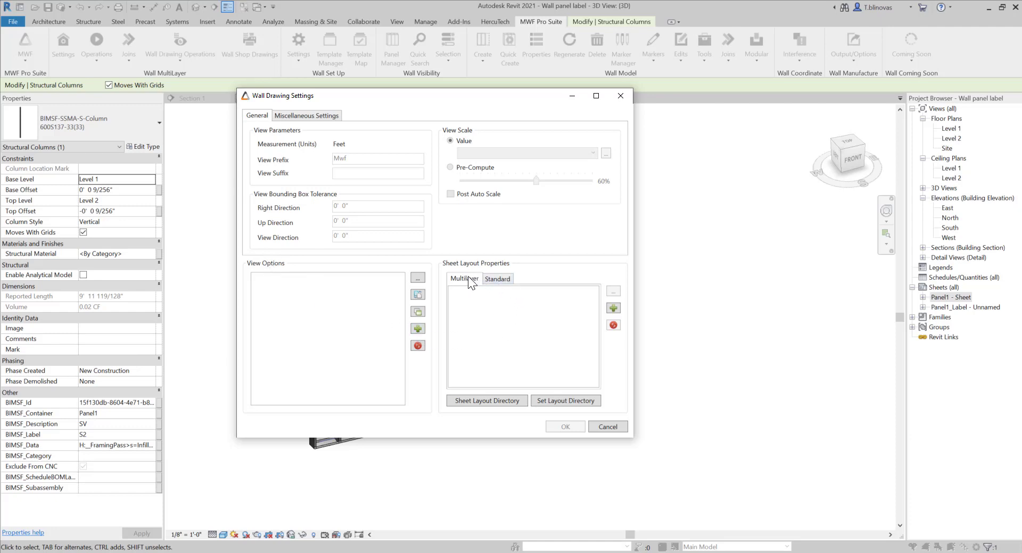
left_click(491, 280)
left_click(465, 280)
left_click(499, 284)
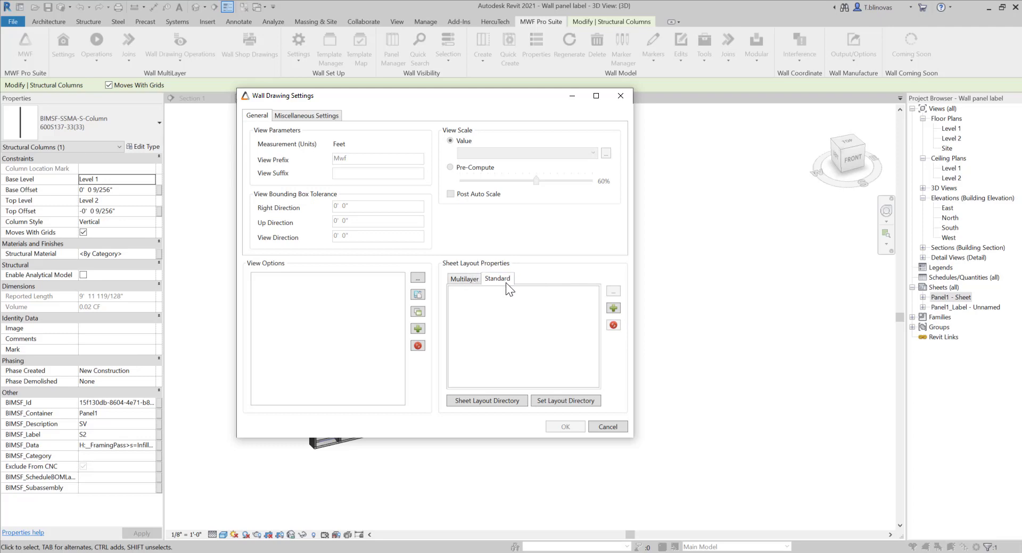
left_click(614, 308)
left_click_drag(356, 167, 483, 212)
left_click(478, 257)
Add a sheet named Sheet ML to the multilayer sheet layouts of Type A and return to the standard layouts.
left_click(464, 278)
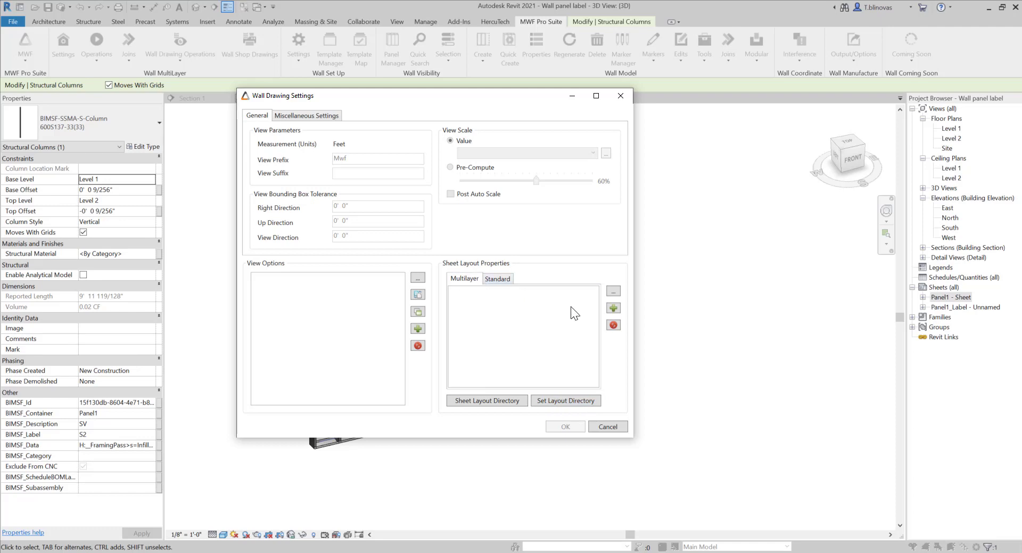
left_click(613, 309)
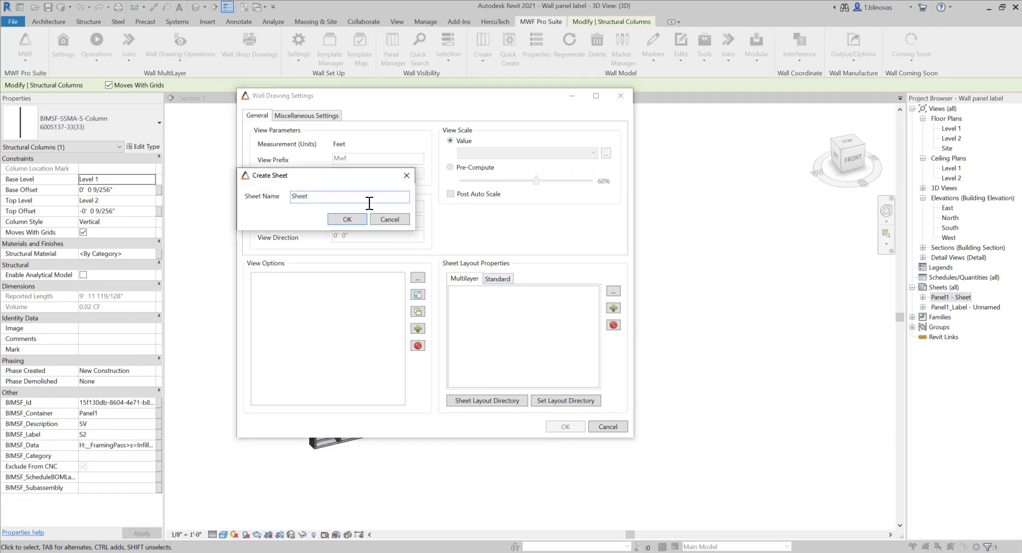
type("ML")
left_click(349, 218)
left_click(499, 280)
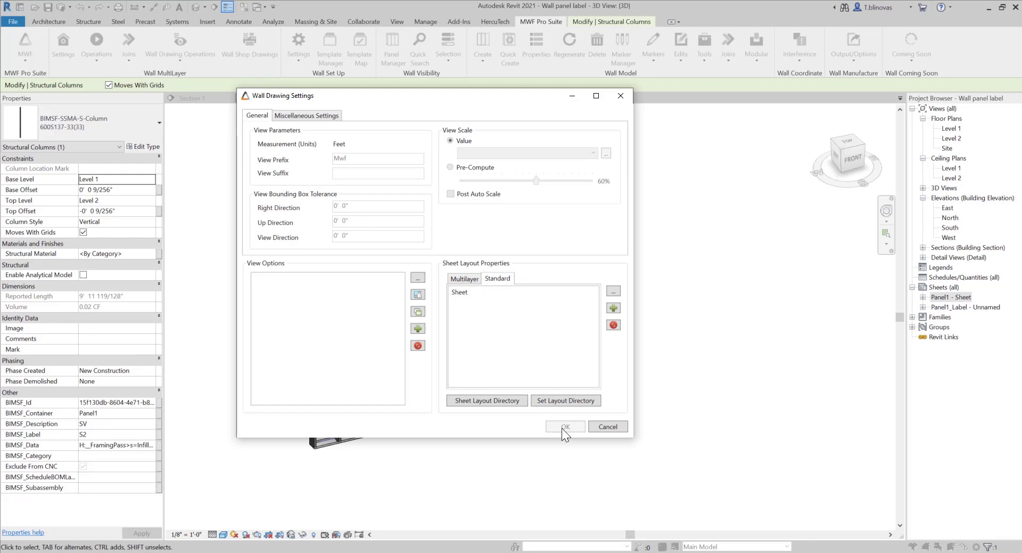
Start setting the sheet layout directory by browsing to the Program Files\StrucSoft Solutions folder on the C drive.
left_click(572, 401)
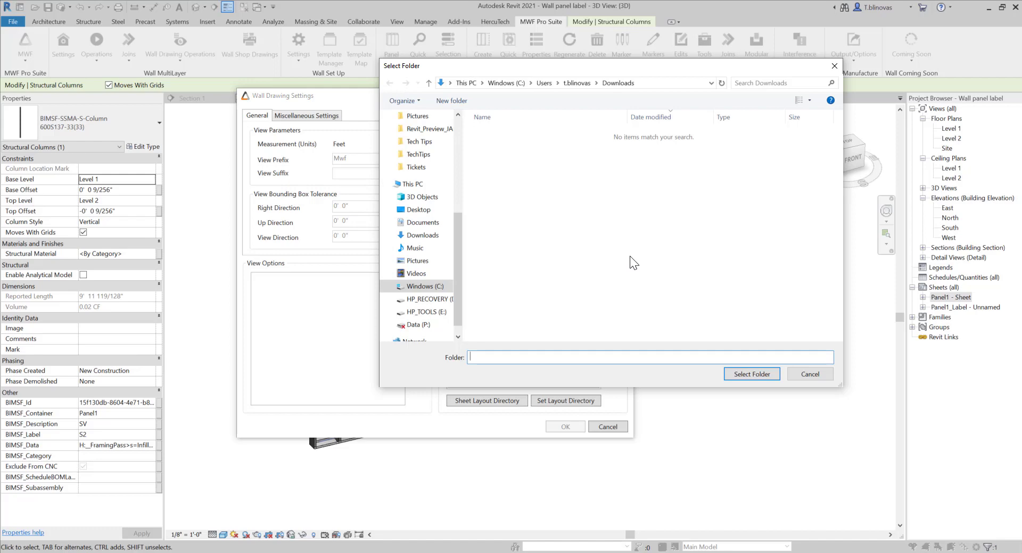
mouse_move(460, 230)
left_mouse_down()
mouse_move(468, 194)
mouse_move(452, 247)
left_mouse_up()
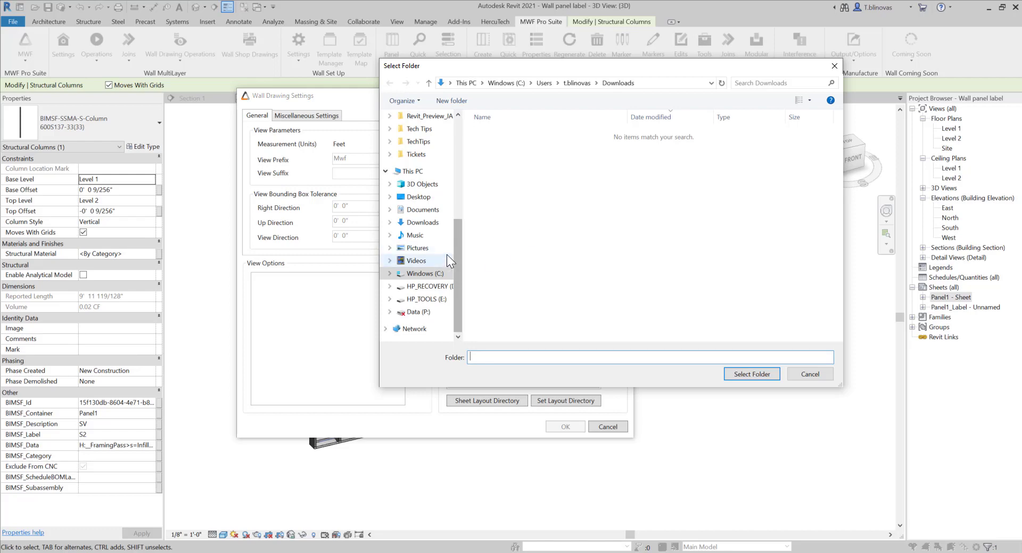
left_click(434, 275)
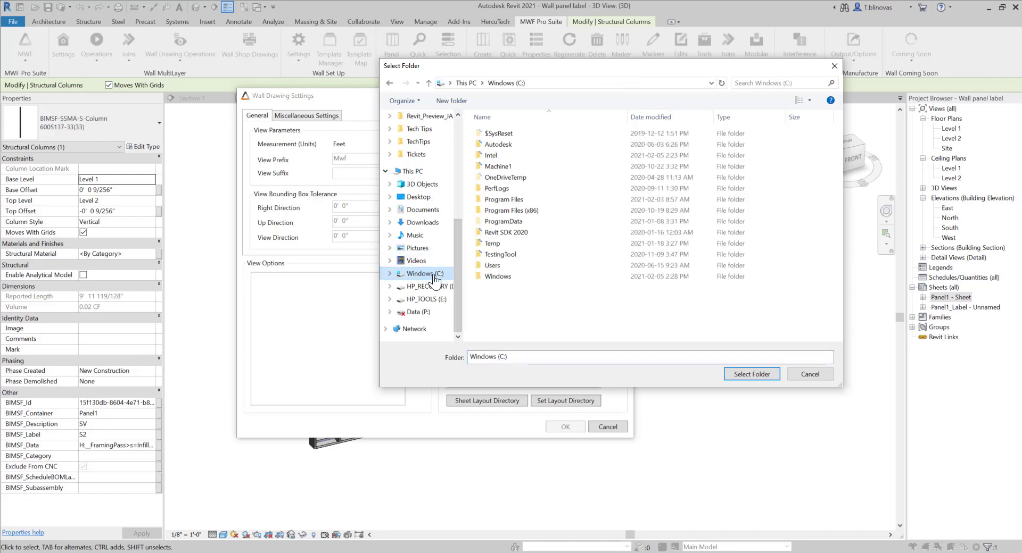
left_click(509, 202)
double_click(510, 202)
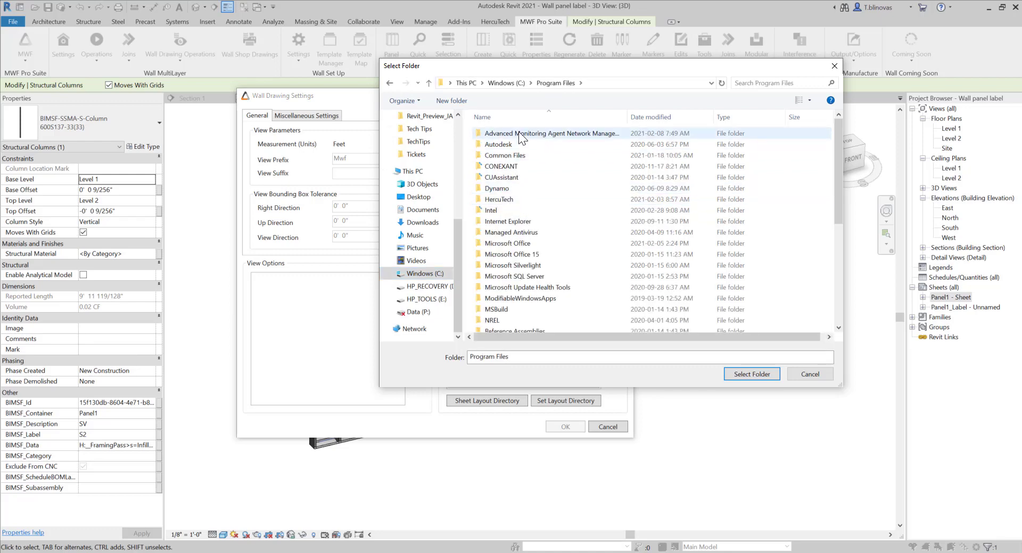
scroll(520, 266, "down", 4)
double_click(520, 229)
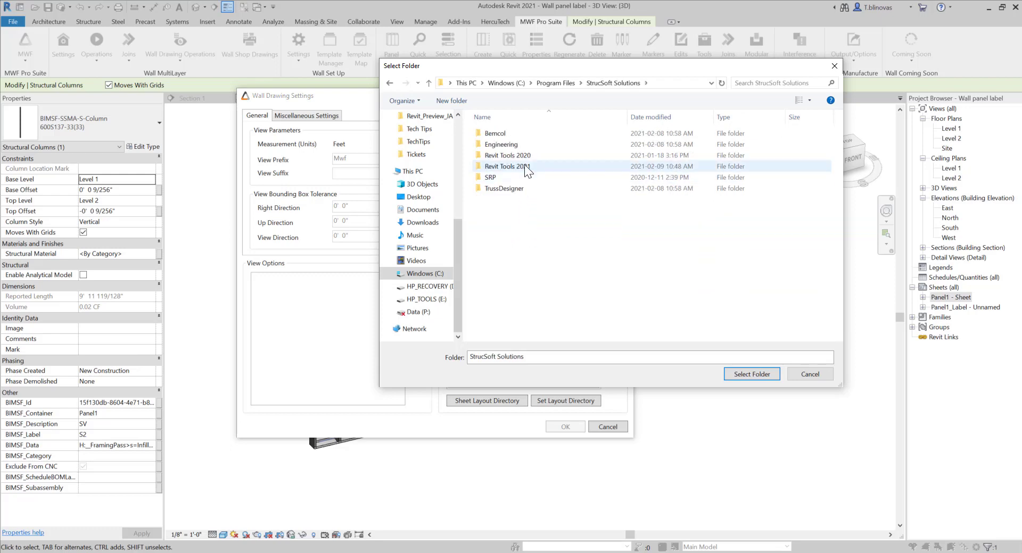
Set the layout directory to Revit Tools 2021\Commands\2021\LayerFraming\config\Imperial\SheetLayouts.
double_click(525, 164)
double_click(504, 135)
double_click(505, 136)
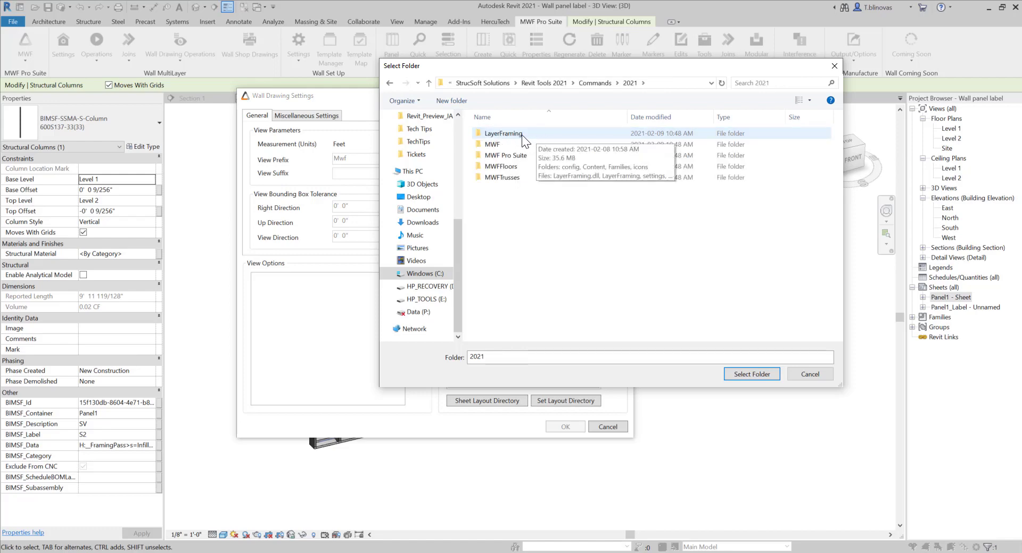
double_click(528, 133)
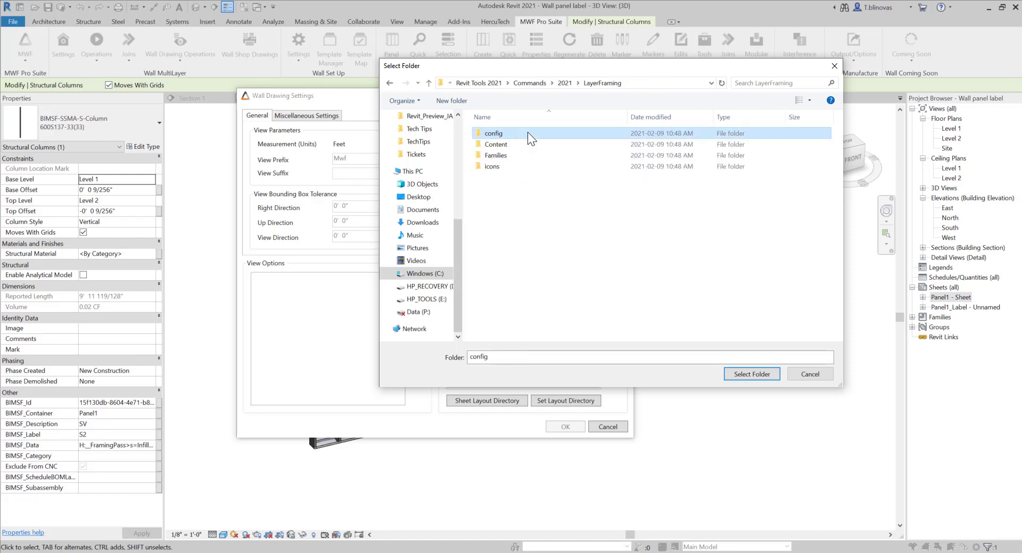
double_click(502, 134)
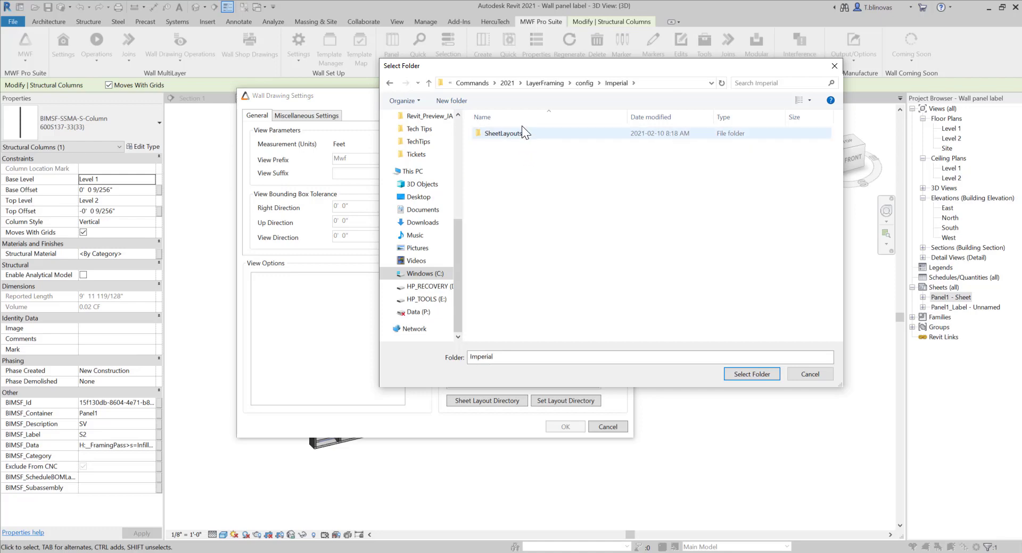
left_click(500, 133)
double_click(501, 133)
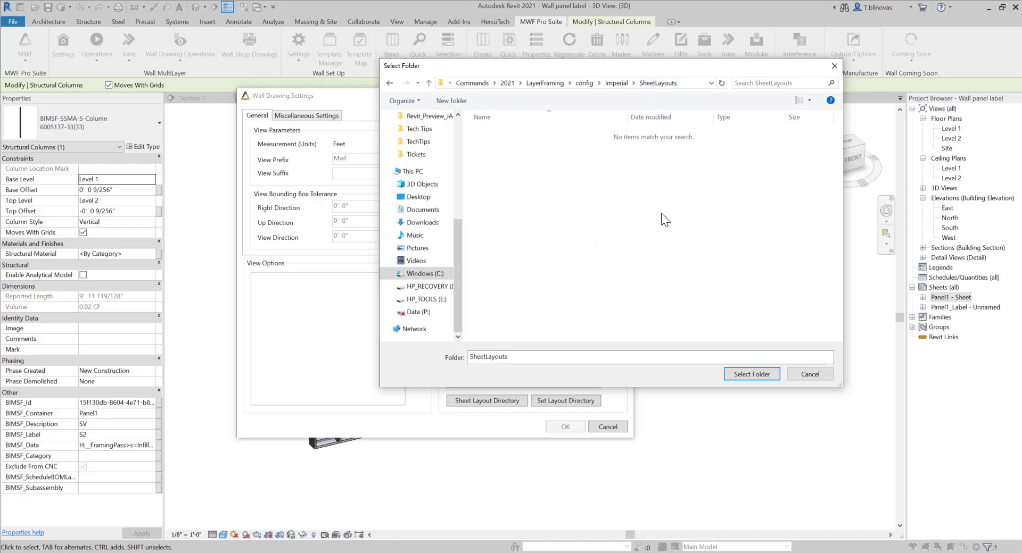
left_click(747, 374)
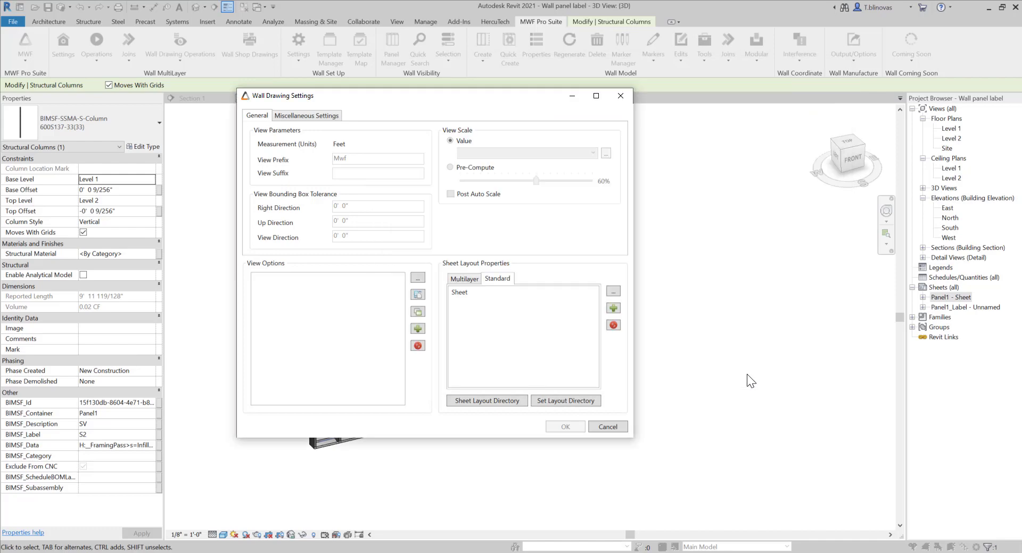
Open the sheet layout directory, enlarge its window to examine the Revit layout files, and close it.
left_click(487, 402)
left_click_drag(268, 29, 463, 66)
left_click_drag(633, 291, 723, 371)
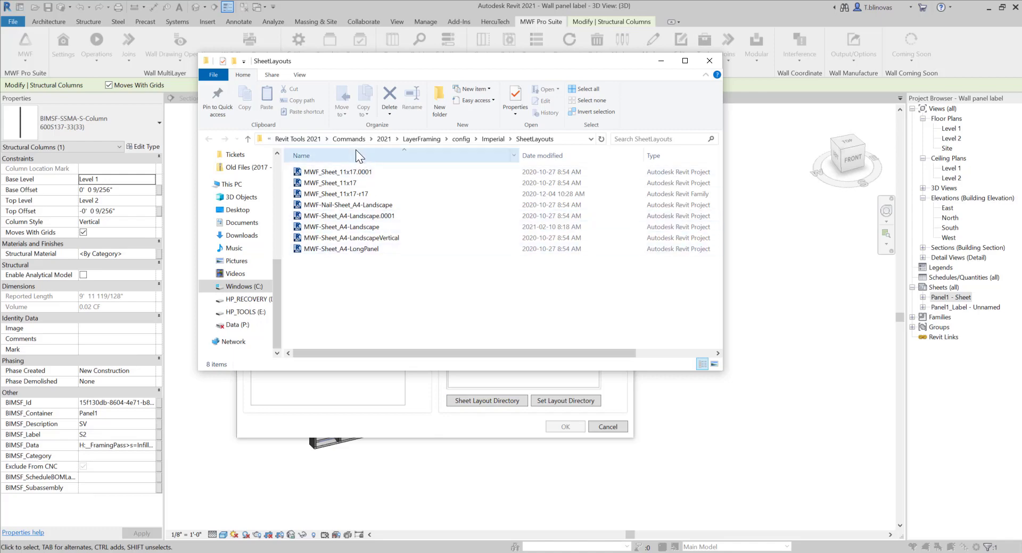
left_click(708, 59)
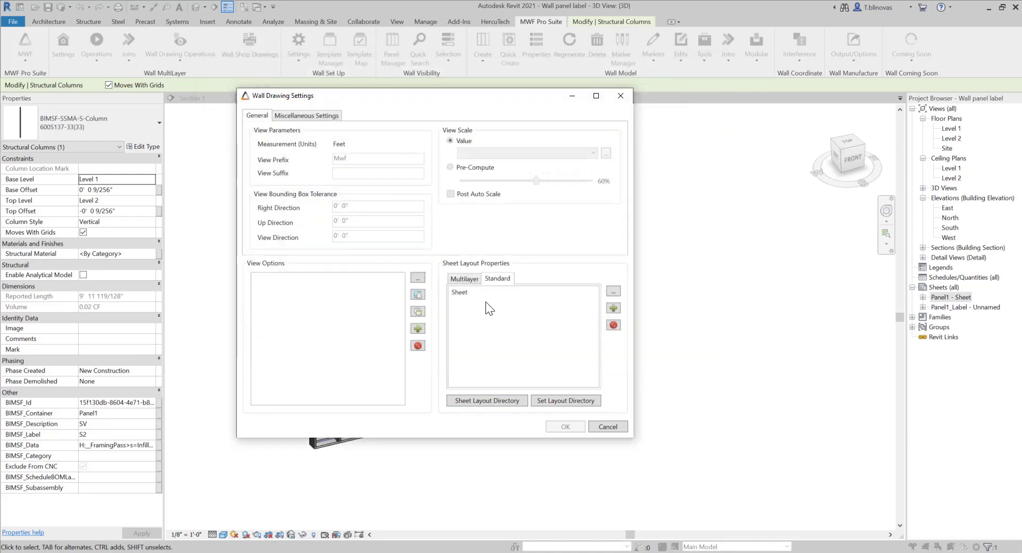
Review the multilayer and standard sheet layouts and open the layout directory selection to check the SheetLayouts folder.
left_click(467, 278)
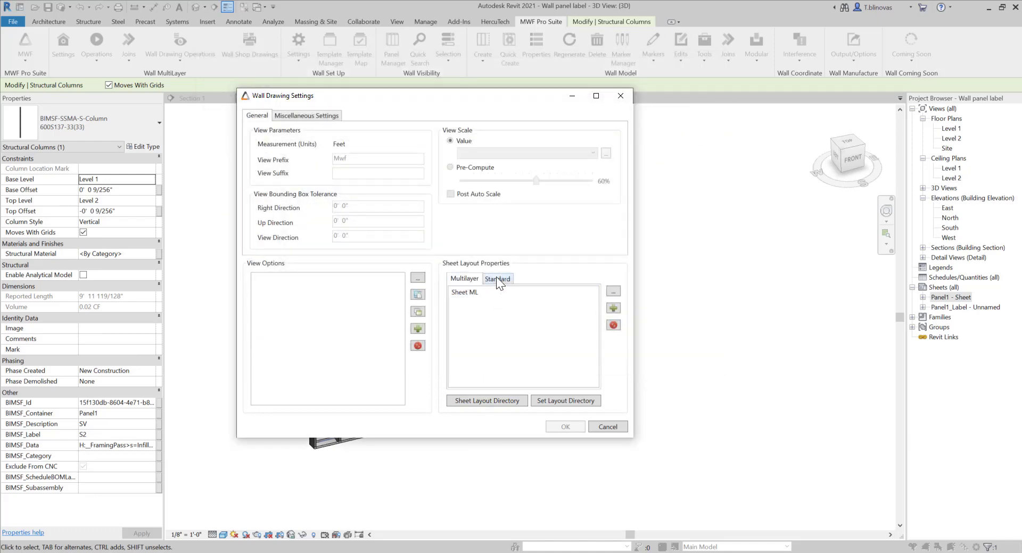
left_click(488, 292)
left_click(563, 401)
left_click_drag(592, 70, 480, 80)
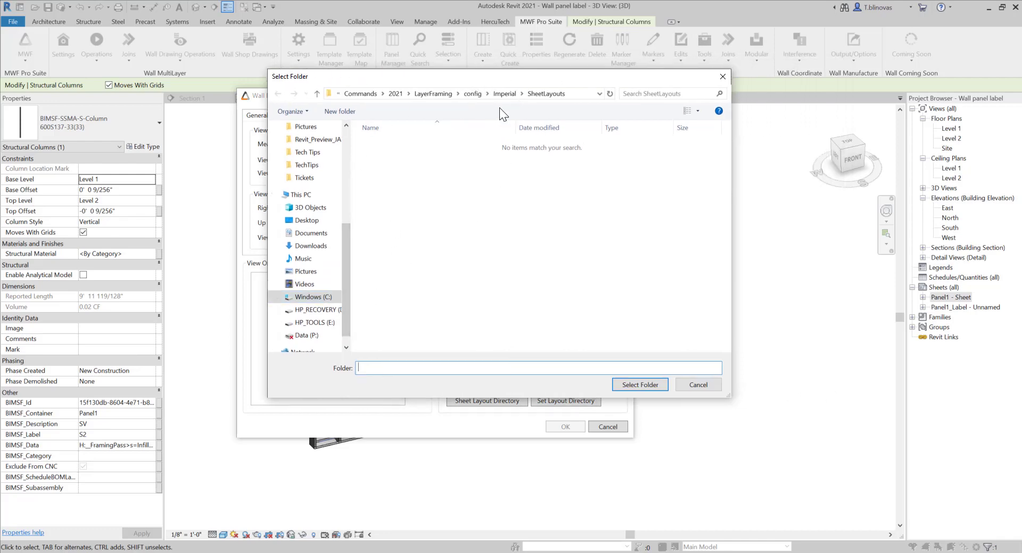
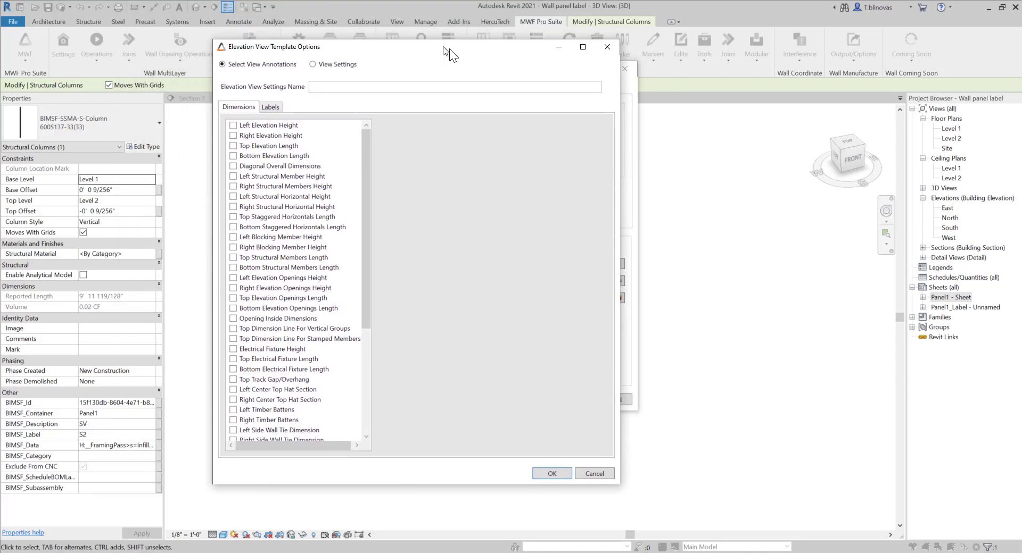
Name the new elevation view settings Elevation View and look through the available dimension and label annotations.
left_click(458, 89)
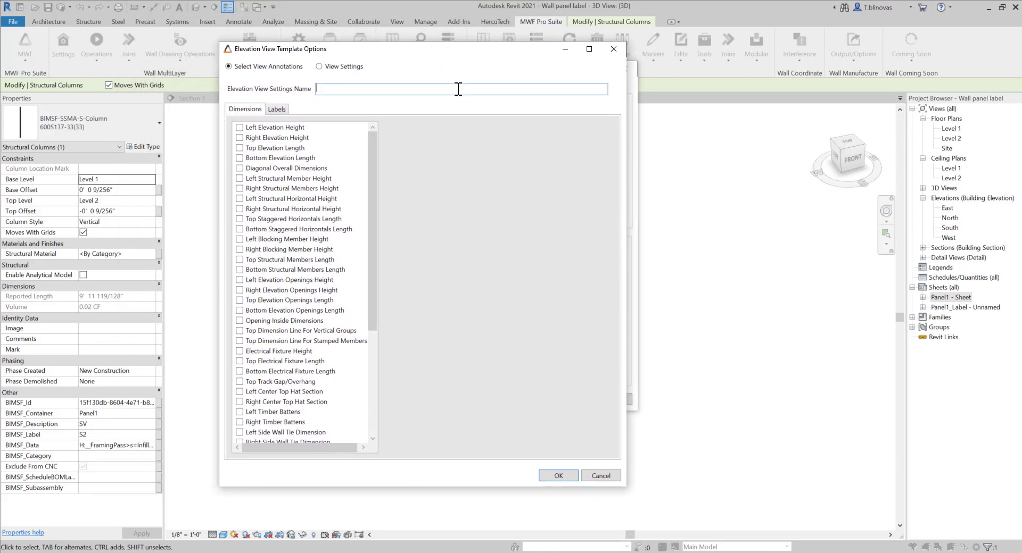
type("Elevation View")
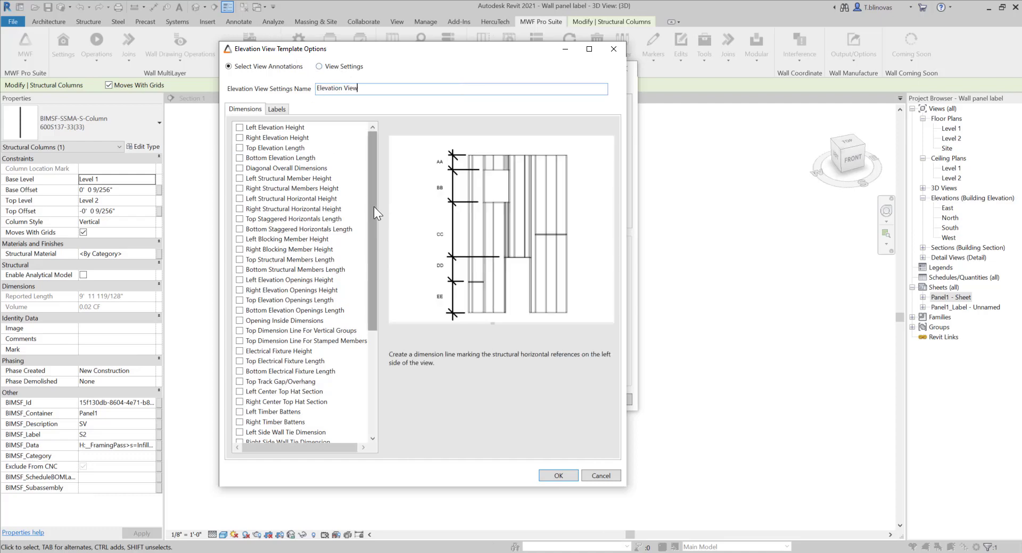
mouse_move(373, 207)
left_mouse_down()
mouse_move(369, 232)
mouse_move(368, 209)
left_mouse_up()
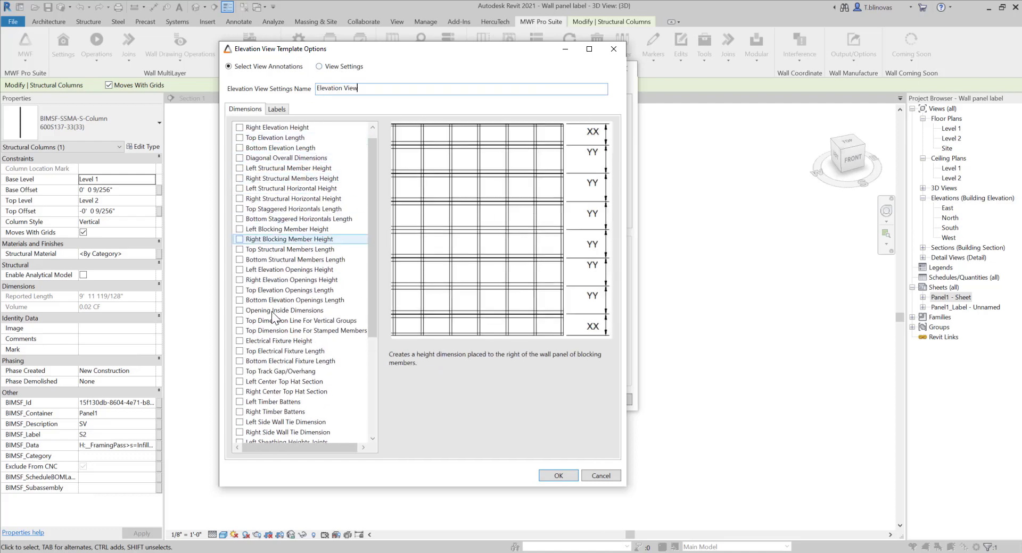
left_click(281, 109)
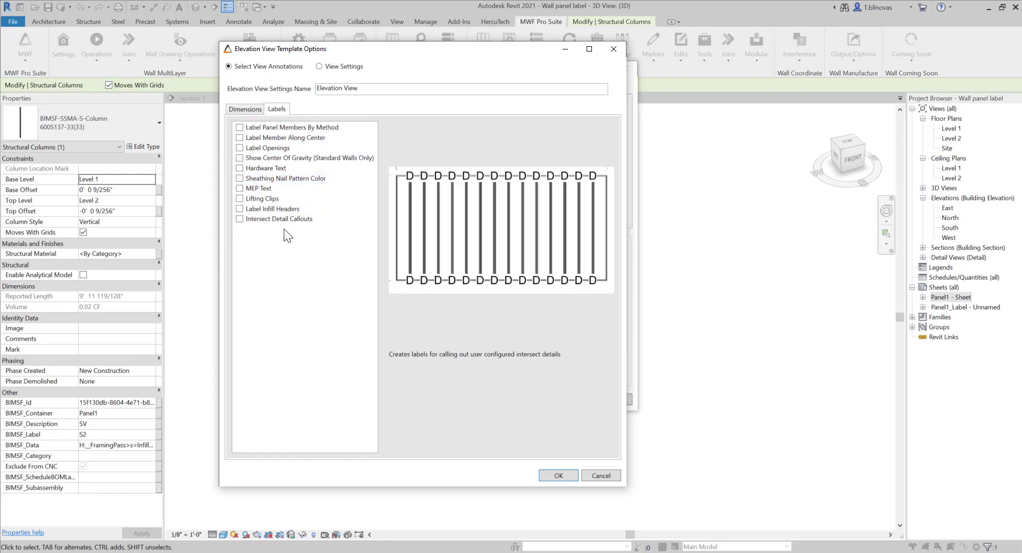
left_click(257, 109)
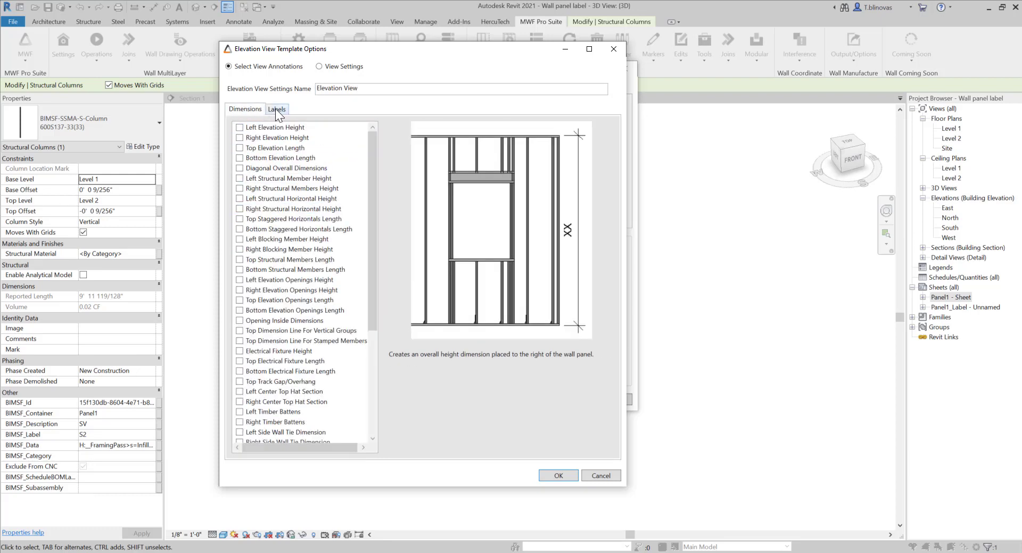
left_click(275, 109)
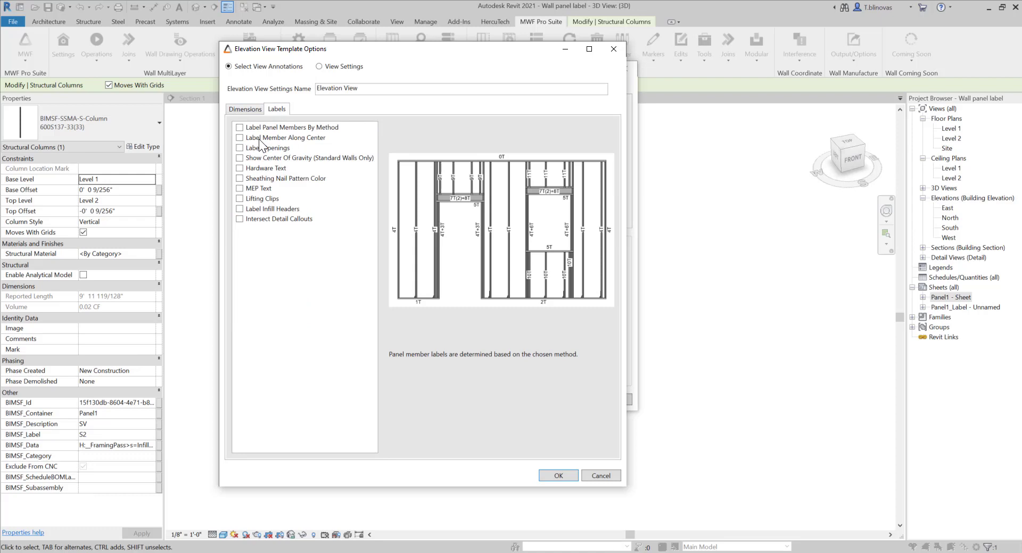
In the elevation view's settings, set the detail level to Fine and the preferred scale to 3/8" = 1'-0", keeping the Wireframe visual style.
left_click(330, 66)
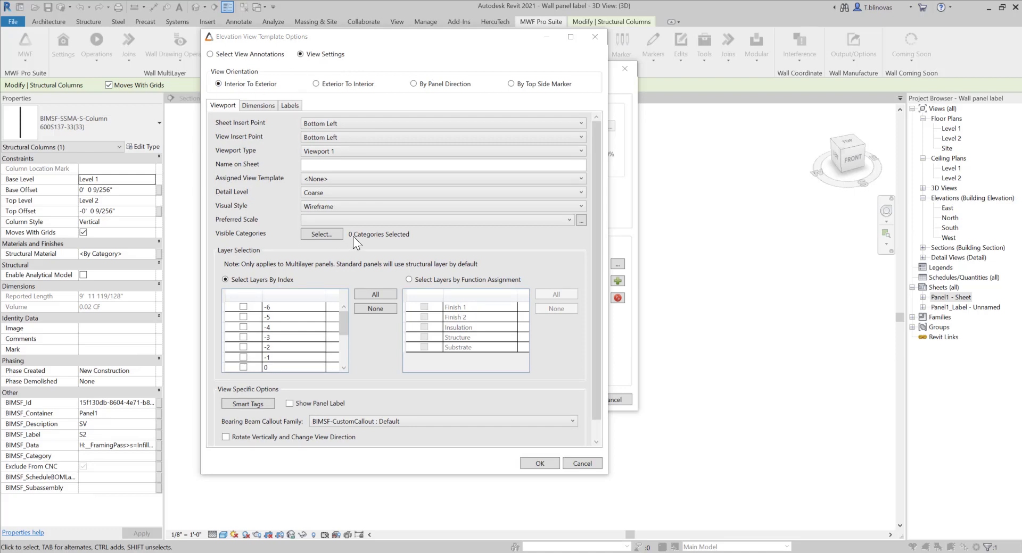
left_click(351, 193)
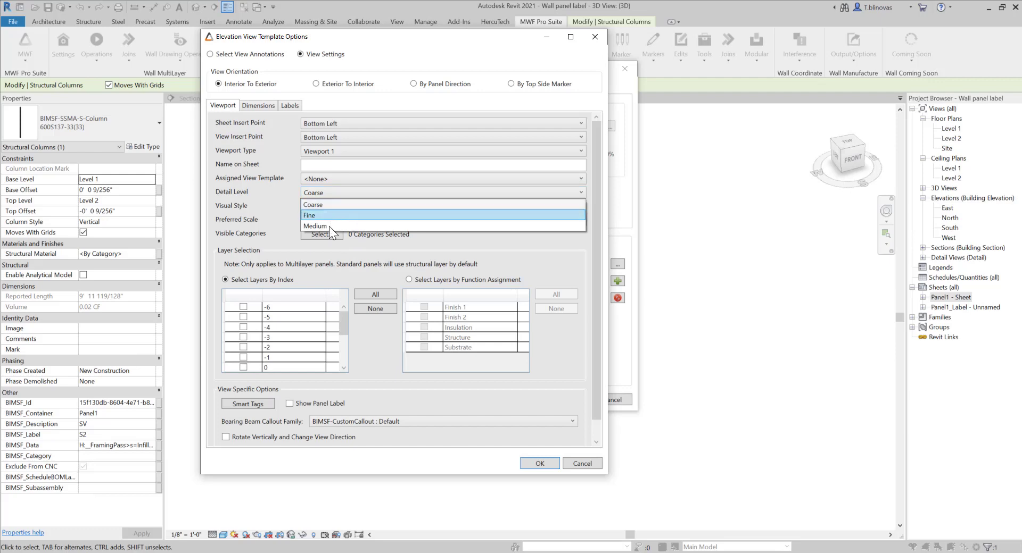
left_click(347, 215)
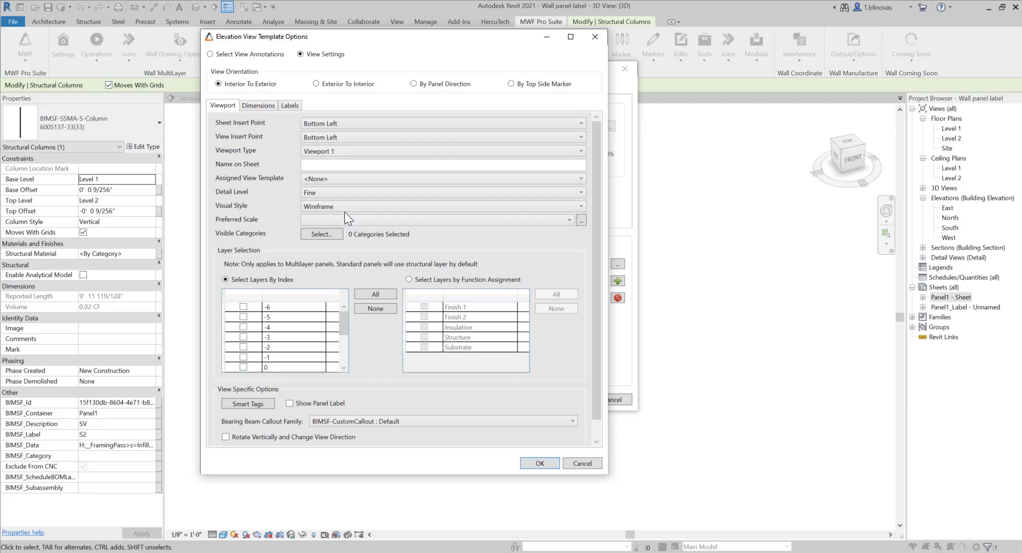
left_click(353, 205)
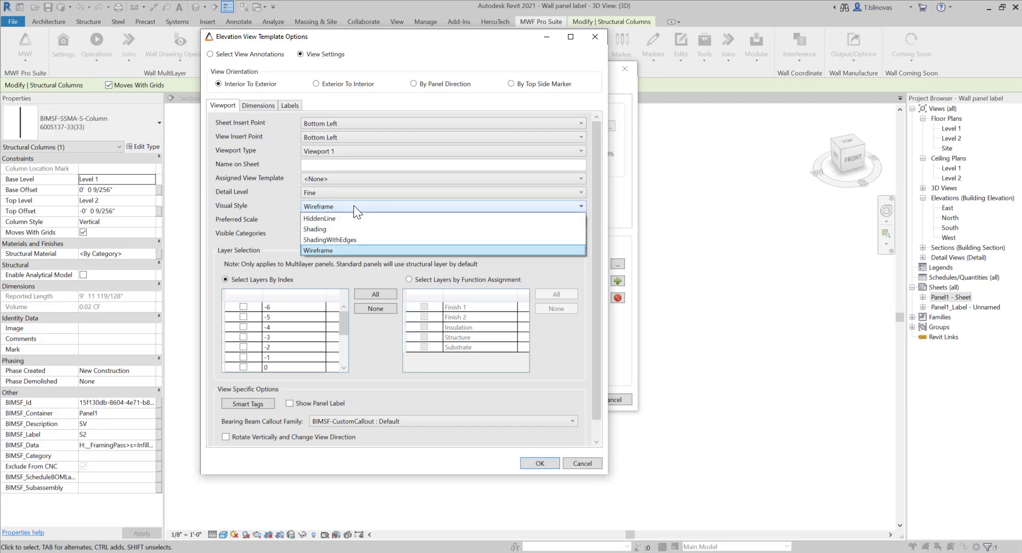
left_click(364, 205)
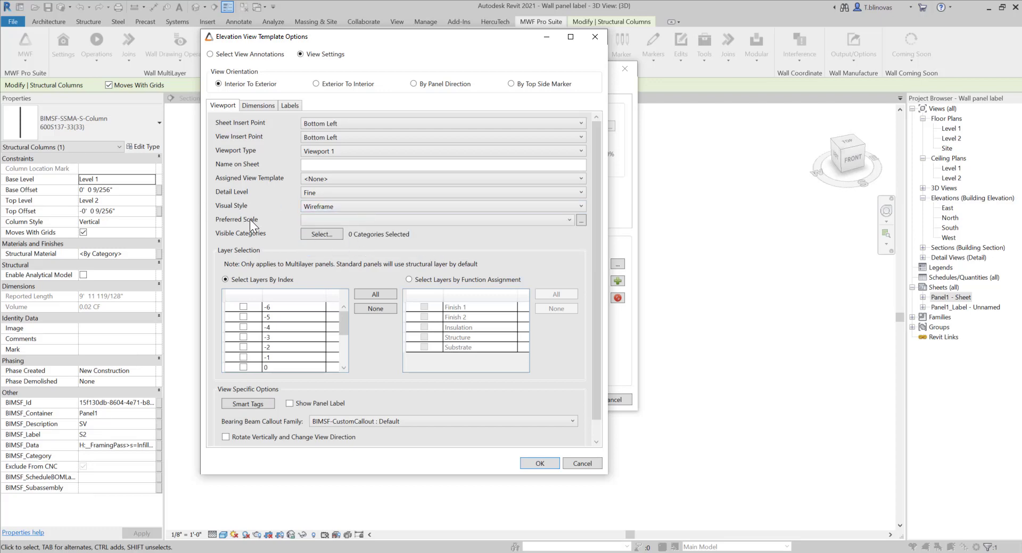
left_click(413, 220)
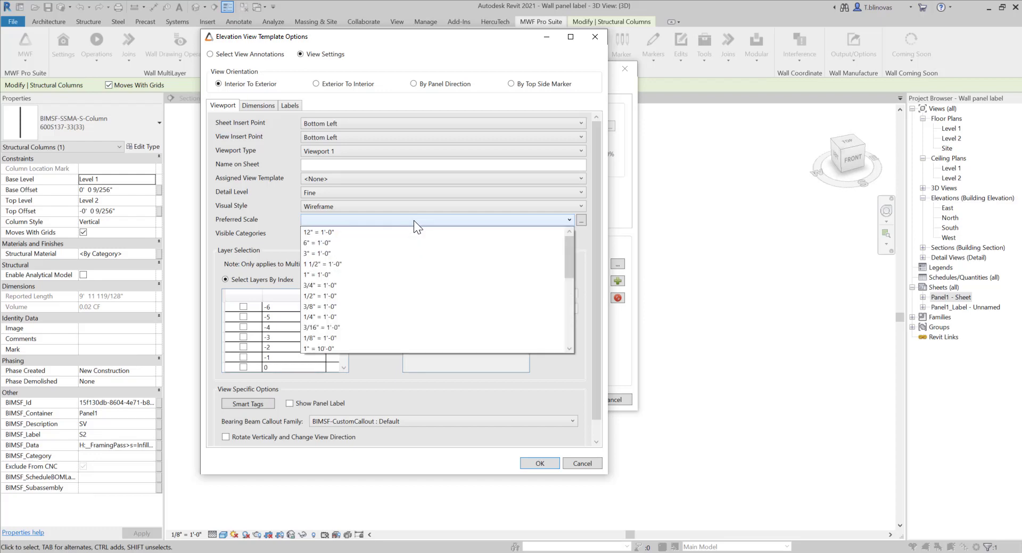
left_click(334, 309)
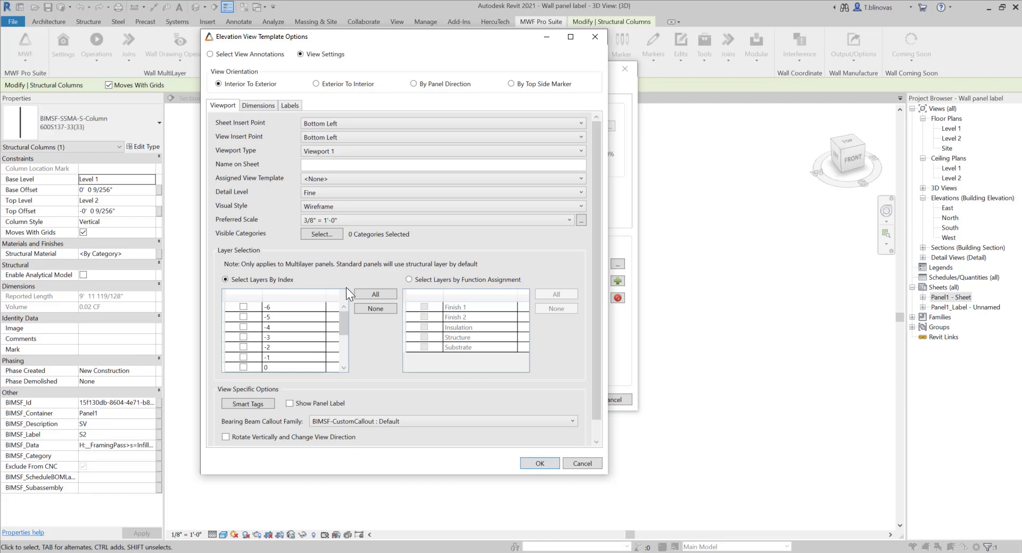
Switch the elevation view's layer selection to function assignment and include the Structure layer.
mouse_move(344, 318)
left_mouse_down()
mouse_move(345, 345)
mouse_move(346, 320)
left_mouse_up()
left_click(408, 280)
left_click(424, 336)
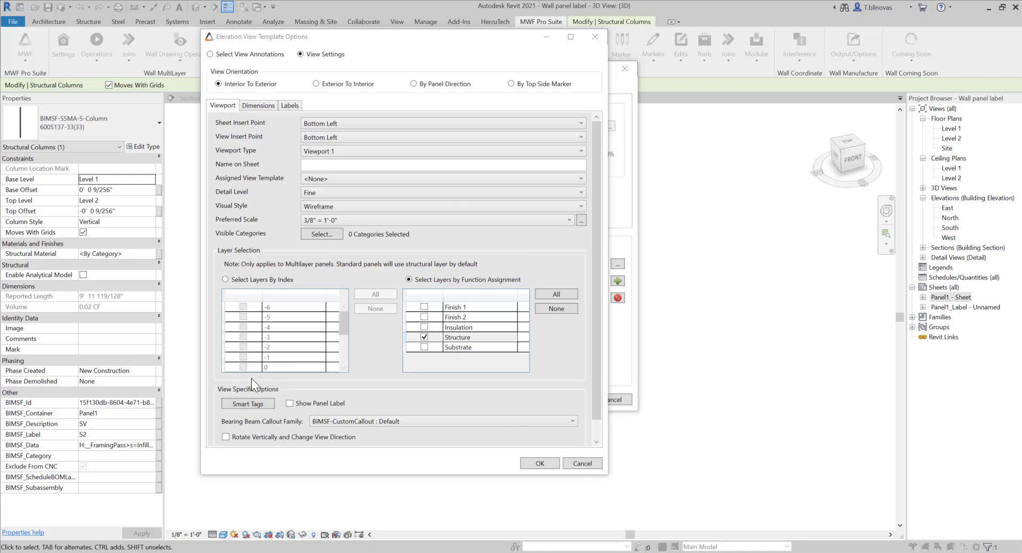
Look through the Smart Tags categories without choosing any, return to the view annotations, and save the elevation view template options.
left_click(266, 403)
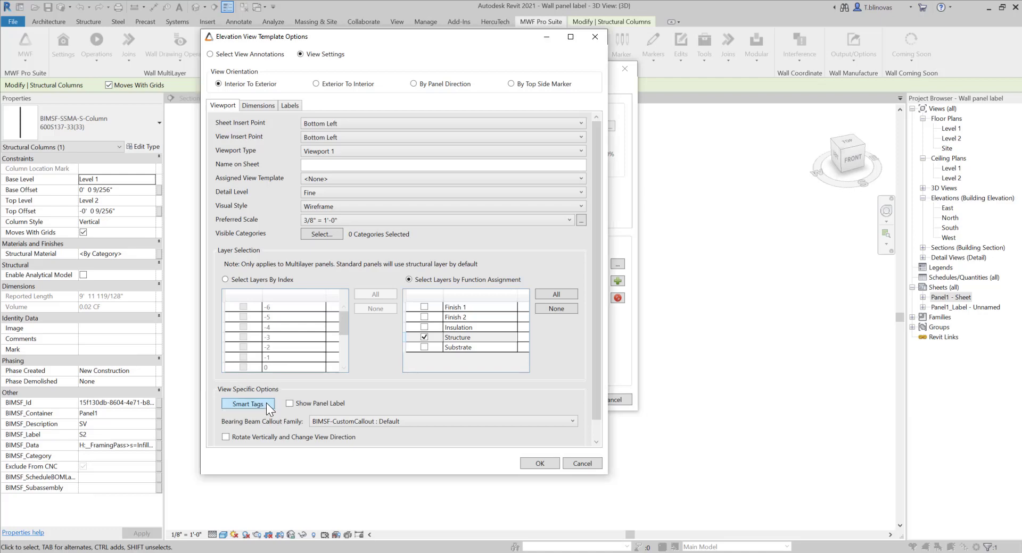
left_click_drag(297, 51, 374, 73)
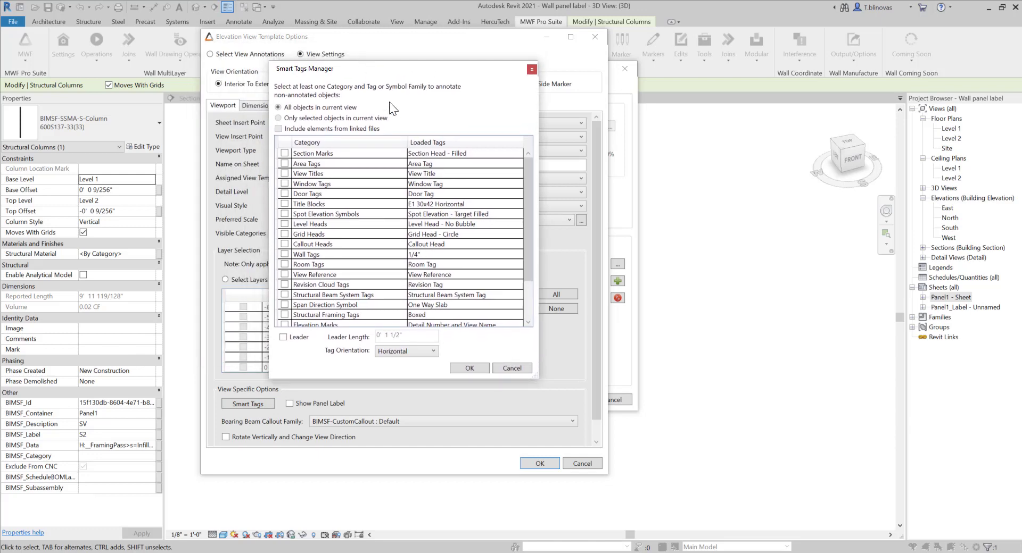
left_click_drag(538, 378, 559, 405)
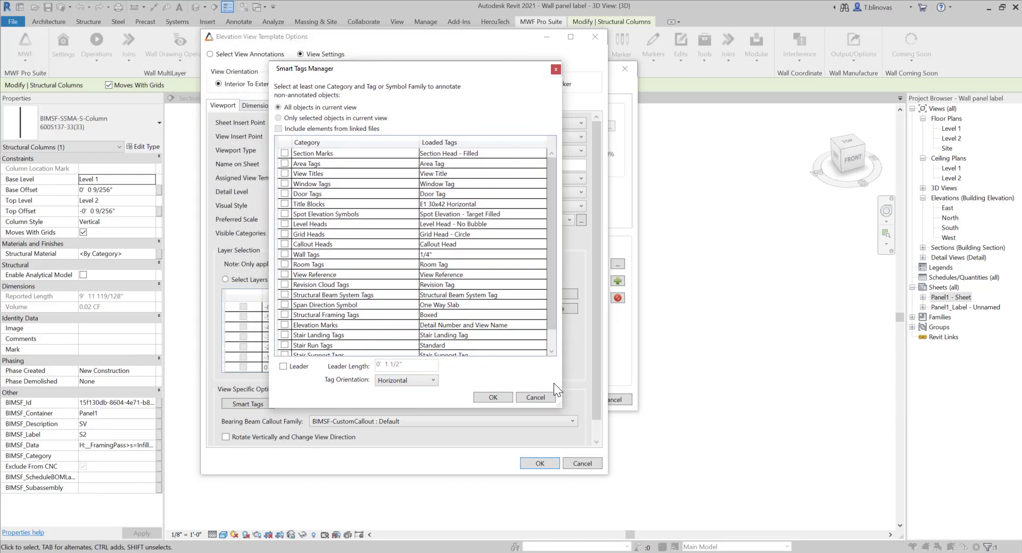
scroll(494, 325, "down", 1)
left_click(554, 69)
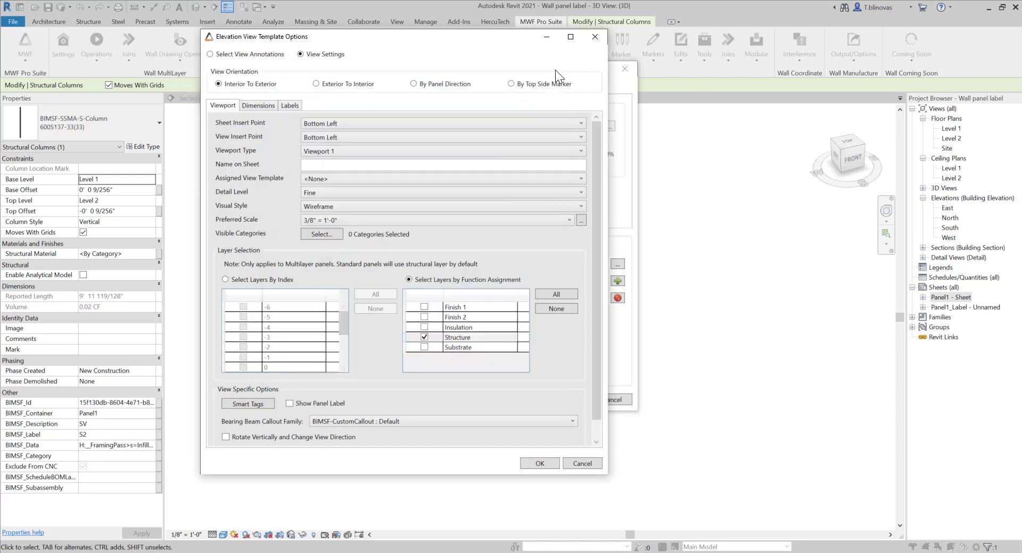
left_click(233, 56)
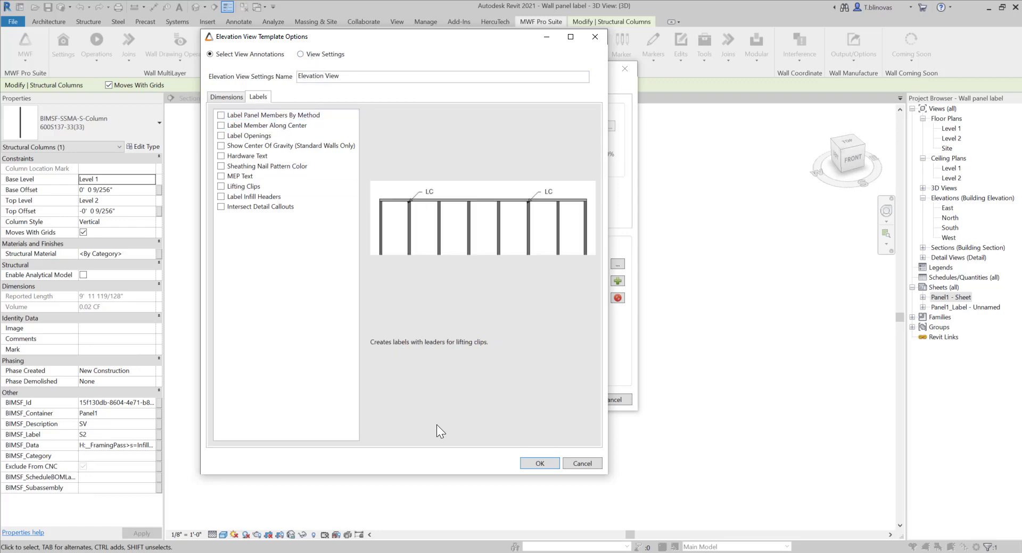
left_click(541, 464)
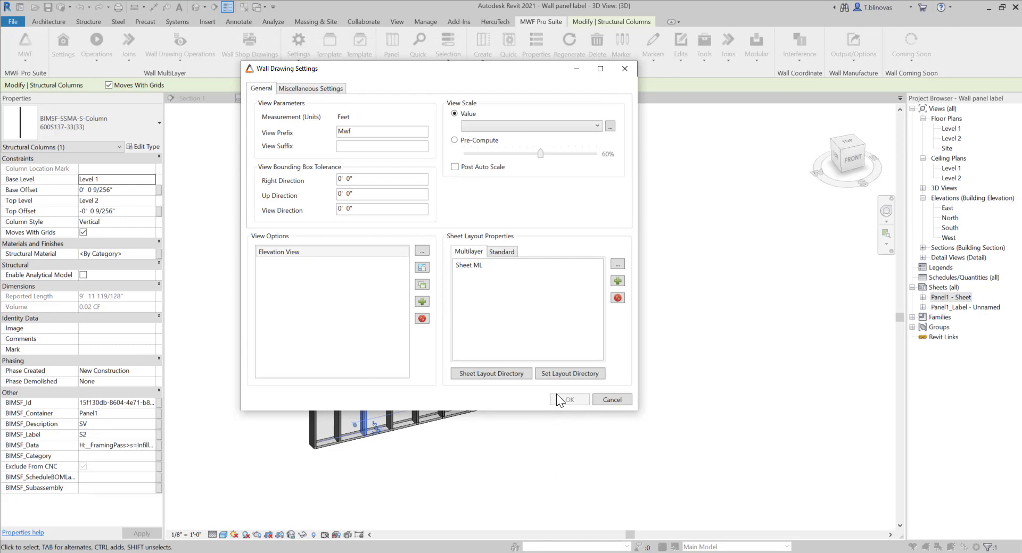
Assign Elevation View to the Elevation zone of the standard layout named Sheet and accept its sheet properties.
left_click(503, 248)
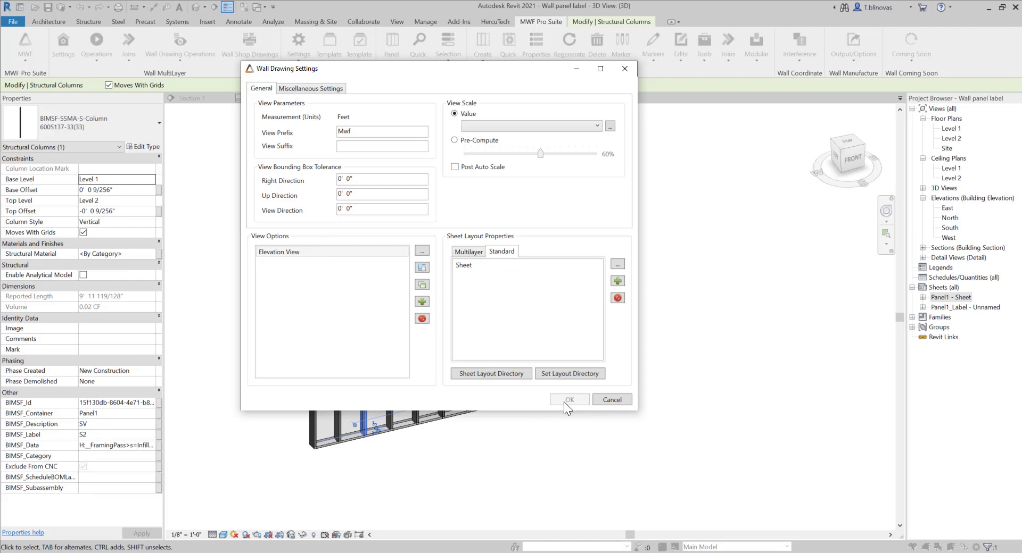
double_click(474, 266)
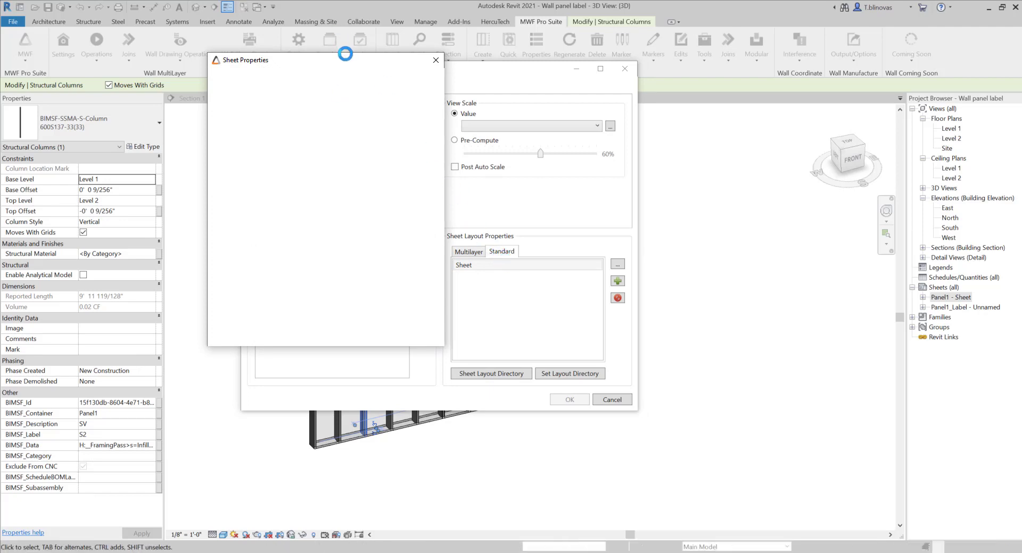
left_click_drag(346, 56, 471, 83)
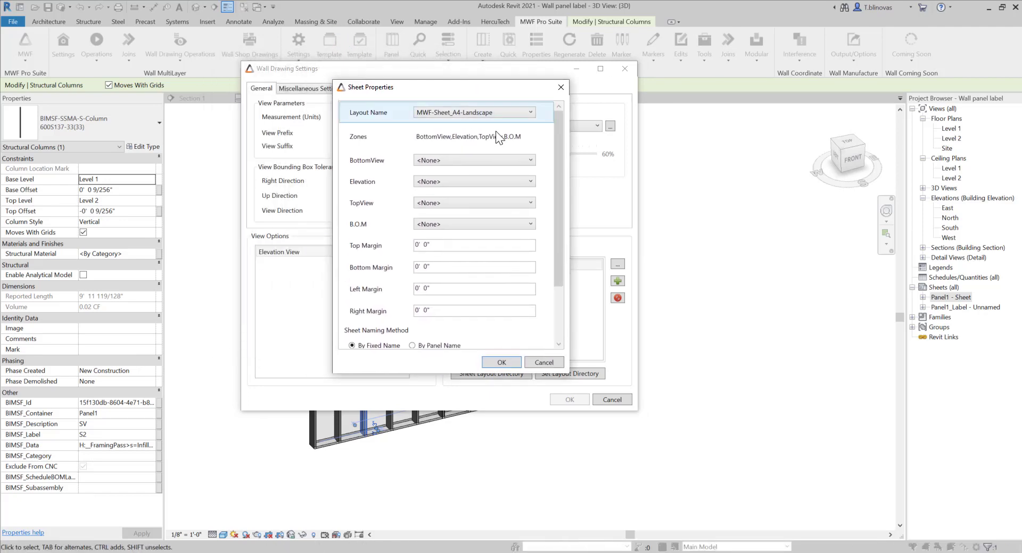
left_click(514, 182)
left_click(447, 191)
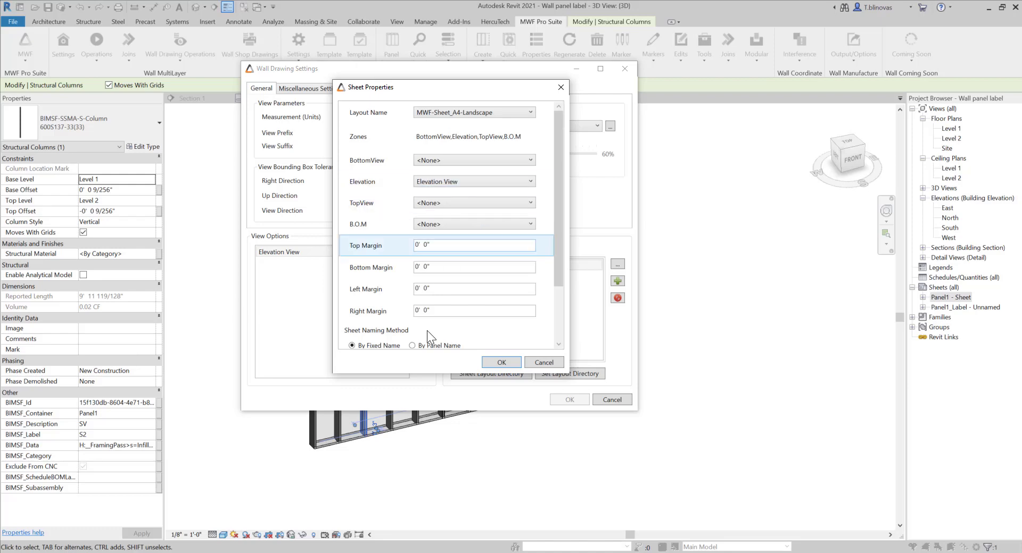
left_click(507, 364)
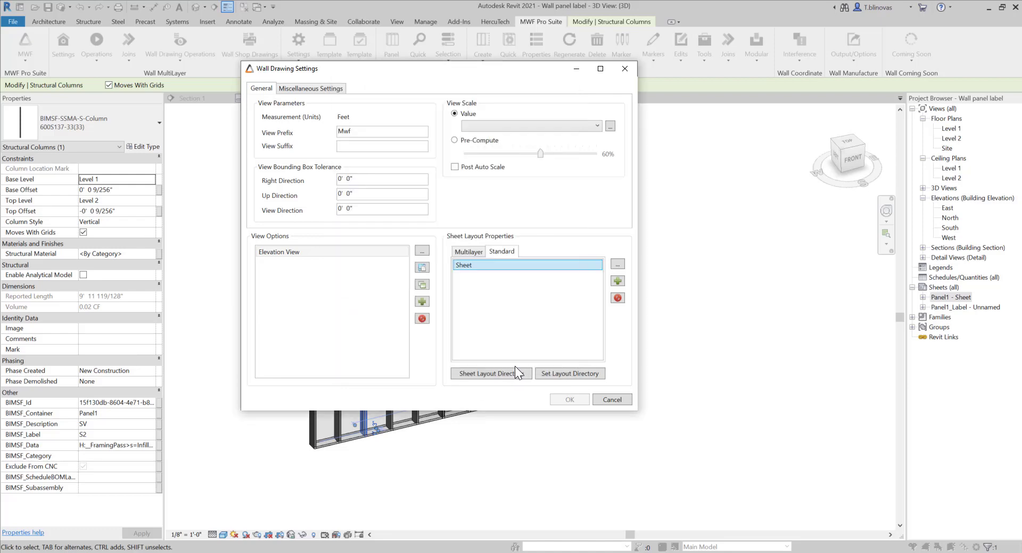
Assign Elevation View to the Elevation zone of the multilayer layout Sheet ML and save the Type A drawing settings.
left_click(469, 252)
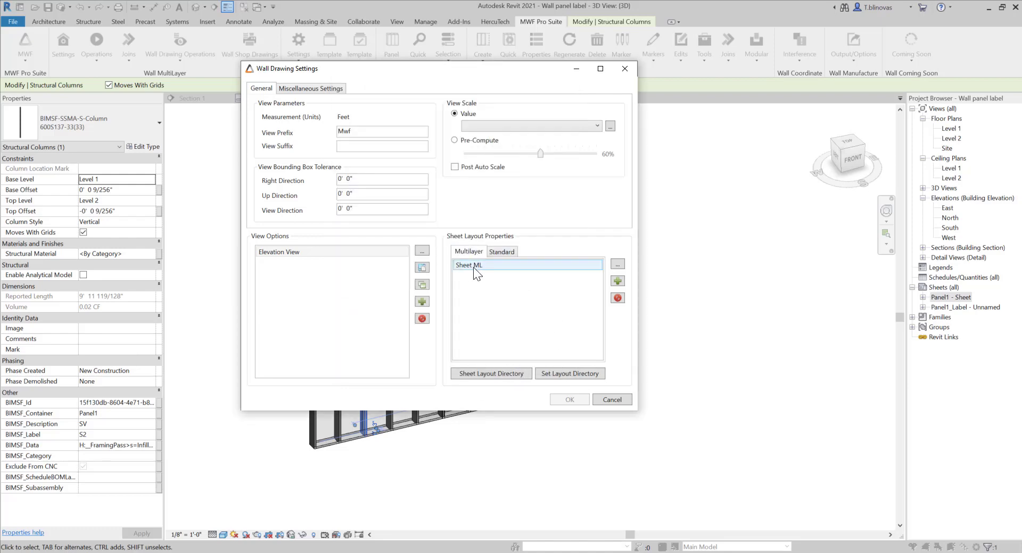
left_click(474, 266)
double_click(476, 266)
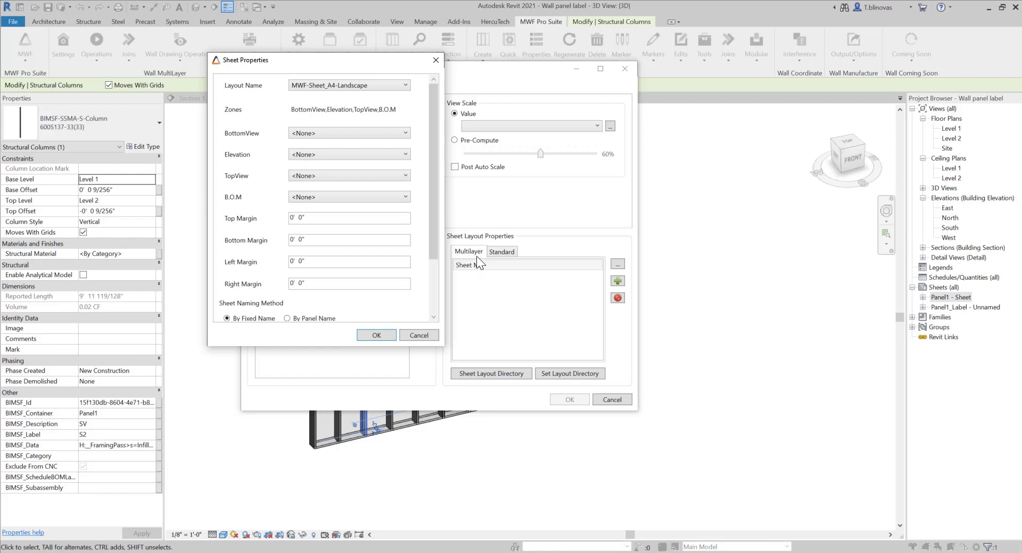
left_click(335, 158)
left_click(323, 173)
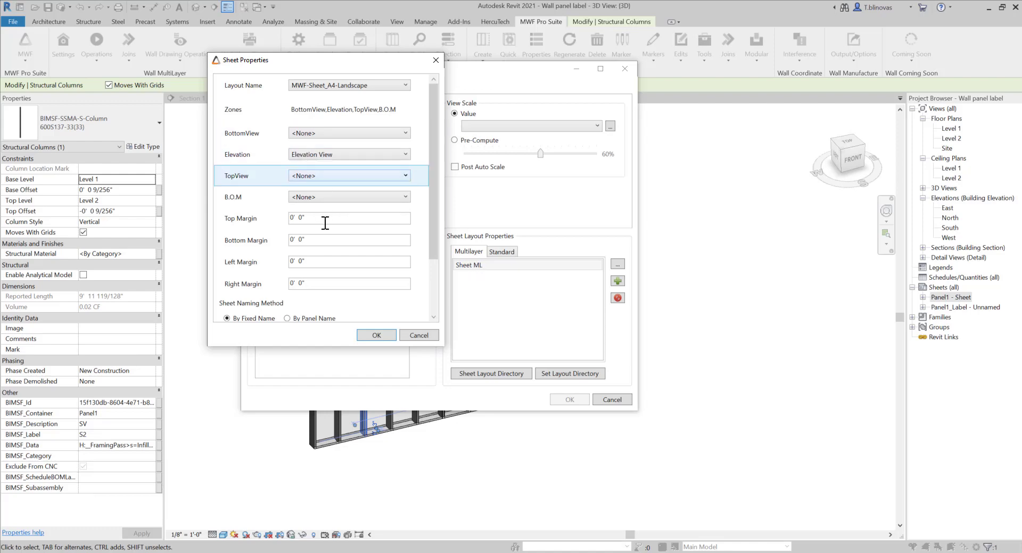
left_click(376, 336)
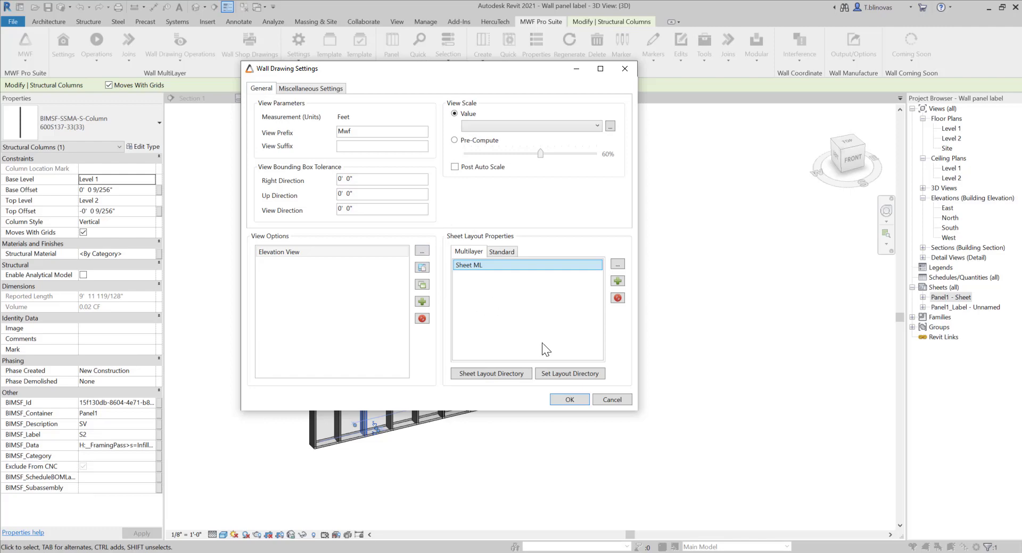
left_click(569, 400)
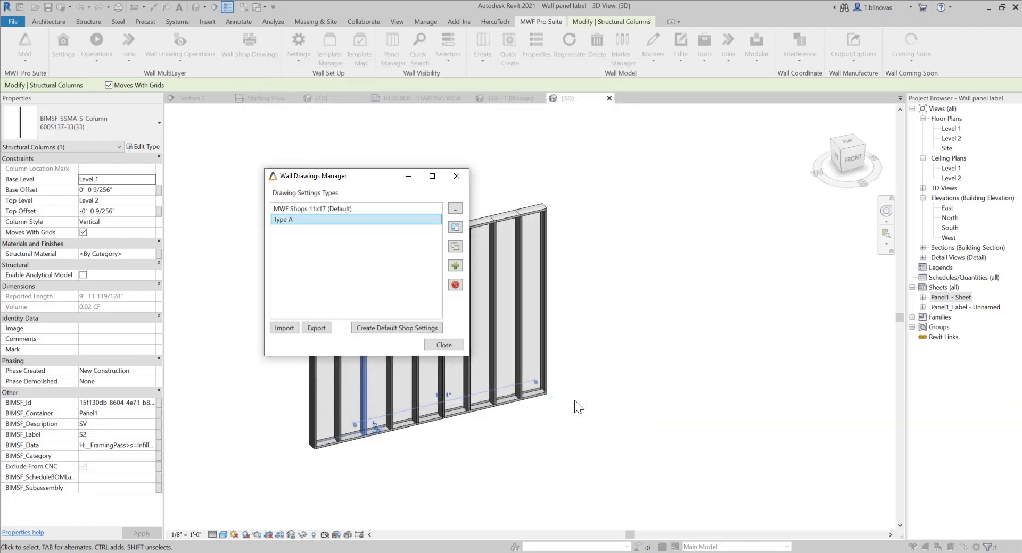
left_click_drag(353, 173, 437, 182)
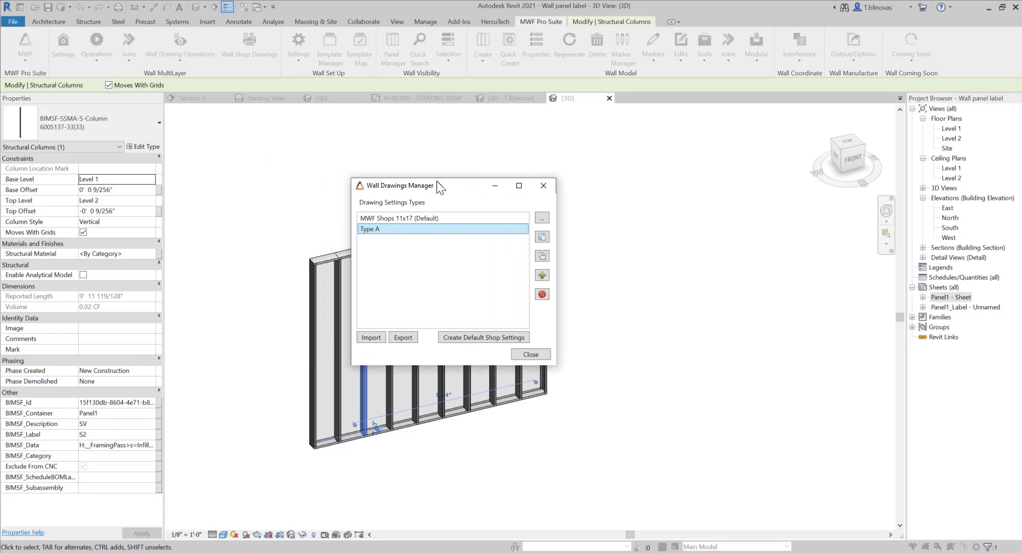